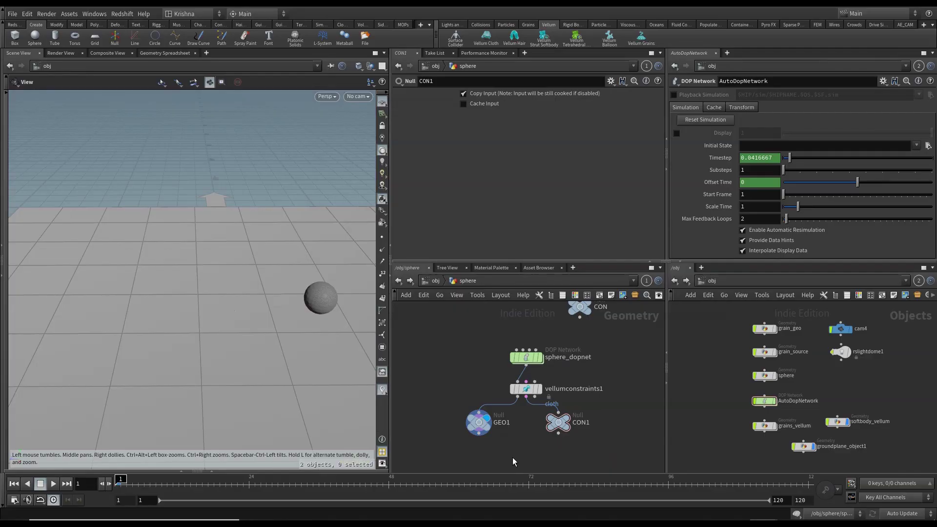
Inspect GEO1 in the sphere network, then show sphere_dopnet's Object Merge settings with pattern *
{"action": "left_click", "coordinate": [480, 423]}
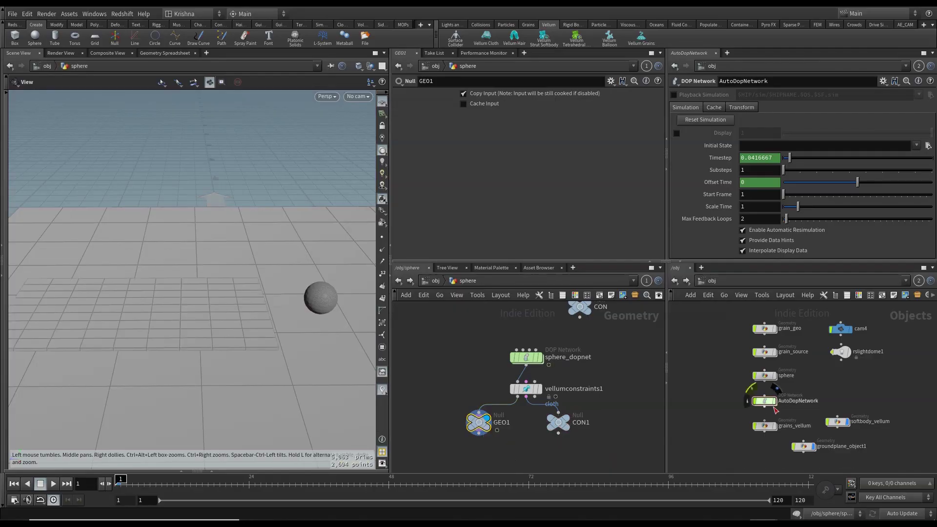
{"action": "scroll", "coordinate": [776, 411], "scroll_direction": "up", "scroll_amount": 5}
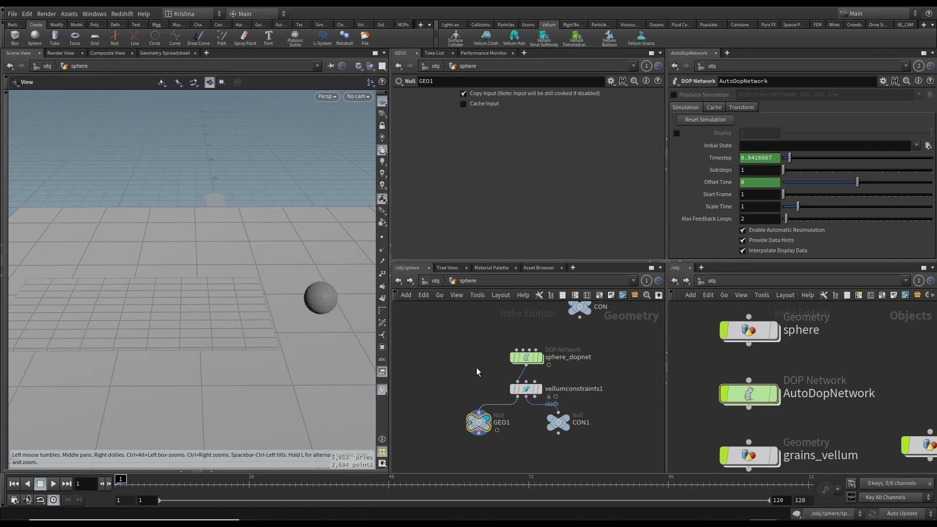
{"action": "scroll", "coordinate": [476, 372], "scroll_direction": "up", "scroll_amount": 3}
{"action": "left_click_drag", "start_coordinate": [442, 385], "coordinate": [466, 456]}
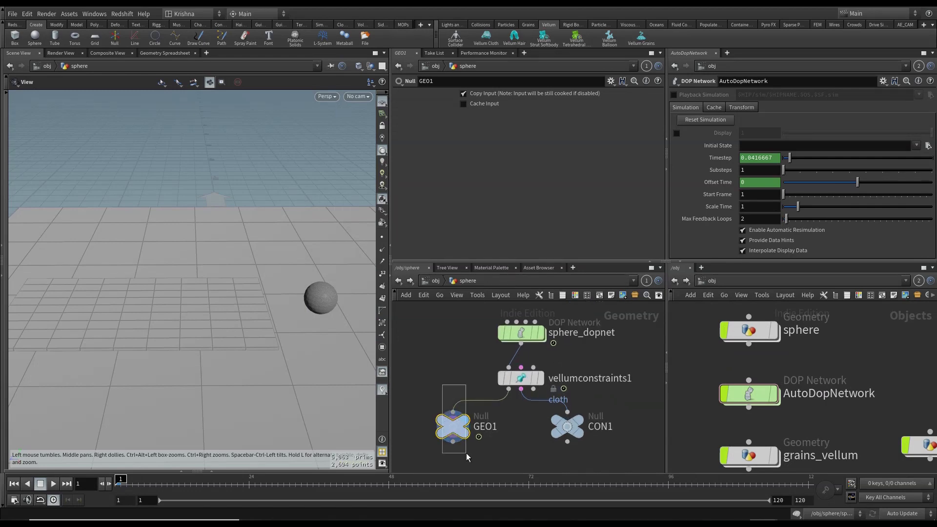
{"action": "left_click", "coordinate": [522, 333]}
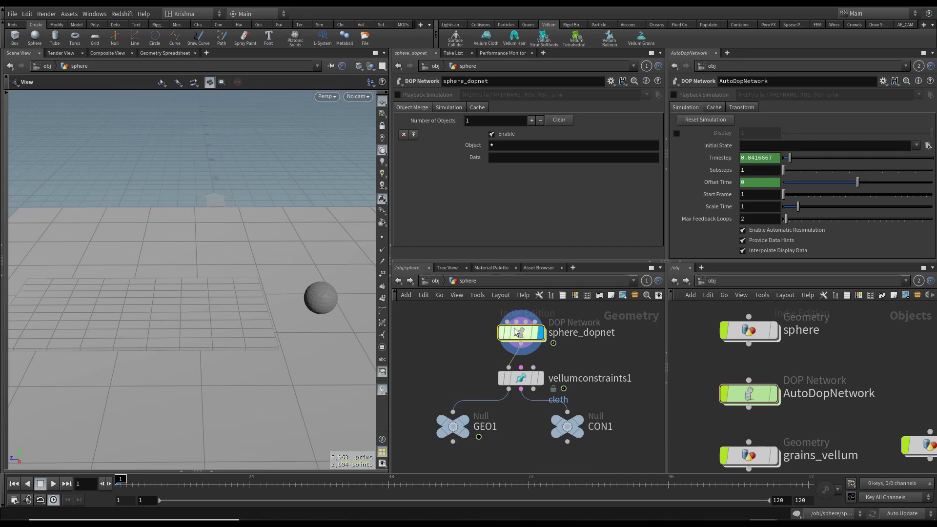
Change sphere_dopnet's Object Merge pattern from * to vellum*
{"action": "double_click", "coordinate": [518, 332]}
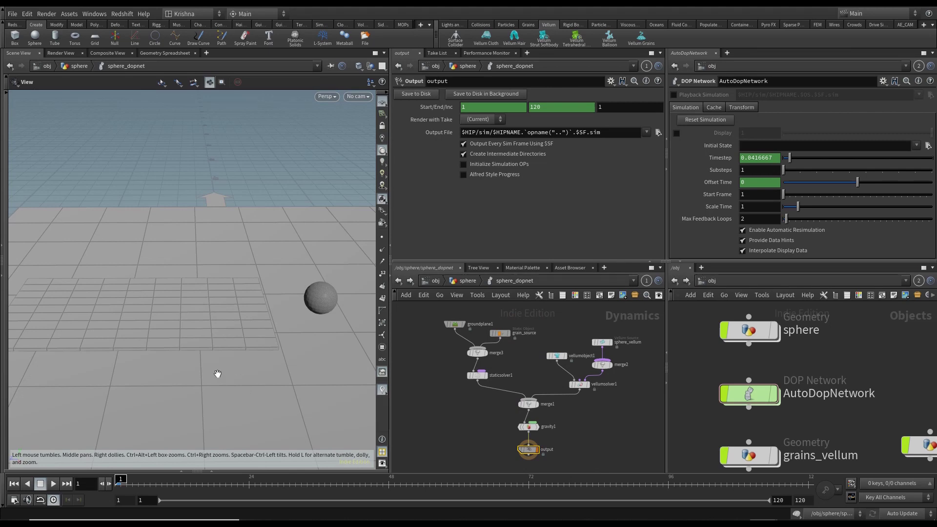
{"action": "left_click", "coordinate": [467, 283]}
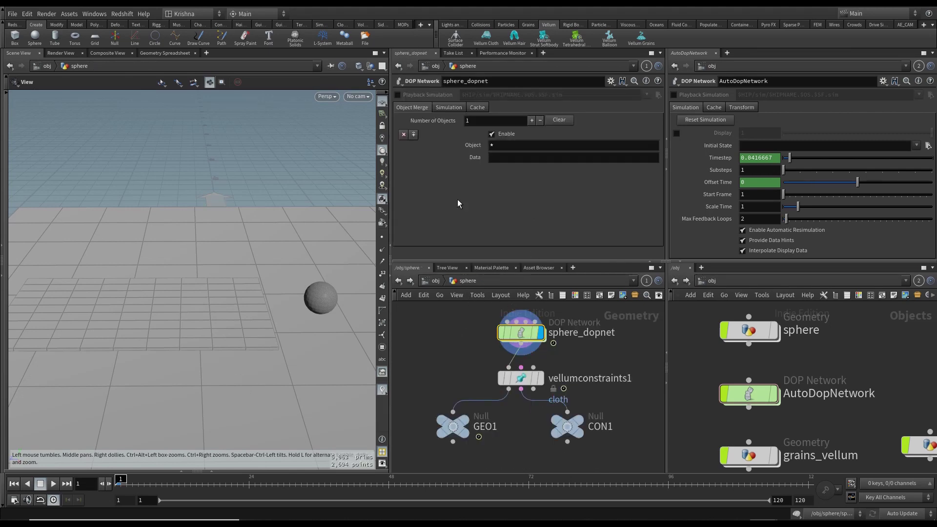
{"action": "left_click", "coordinate": [490, 144]}
{"action": "type", "text": "vellum"}
{"action": "key", "text": "Return"}
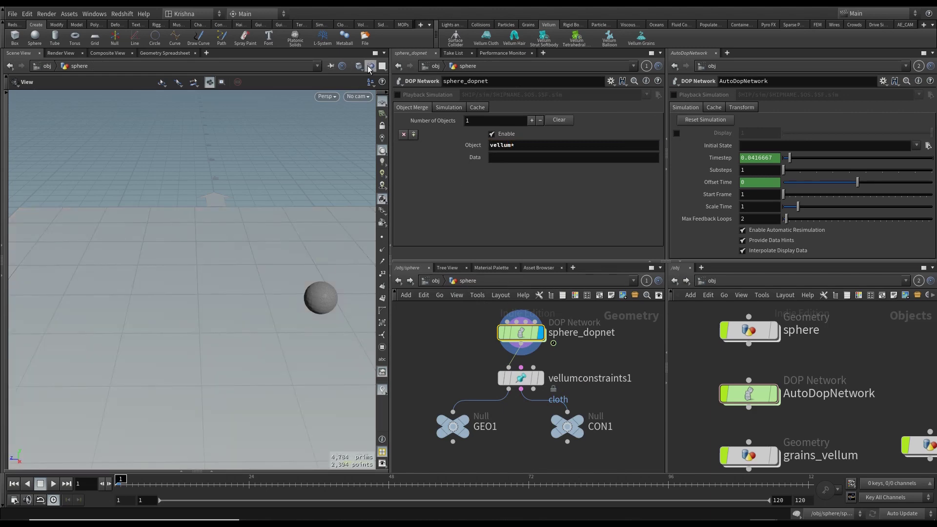
Set the display flag on GEO1 so only the sphere shows in the viewport
{"action": "left_click_drag", "start_coordinate": [349, 130], "coordinate": [262, 290]}
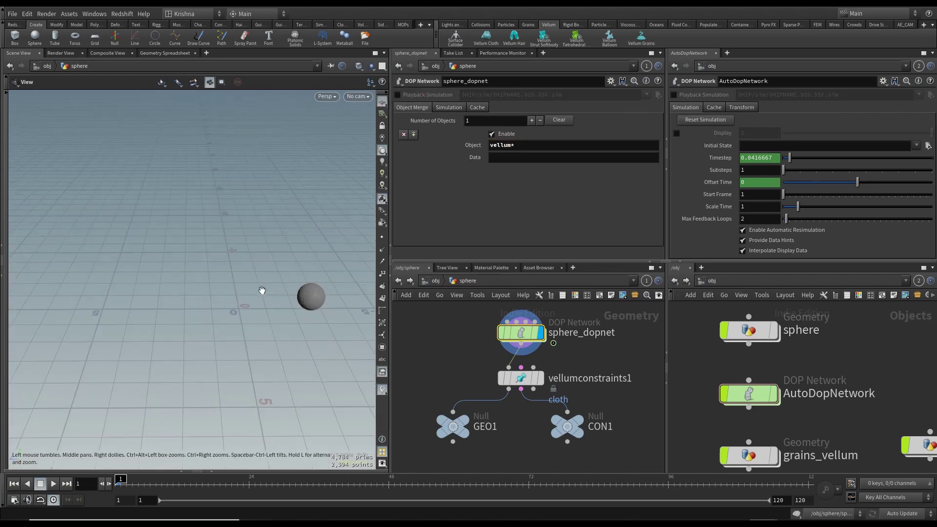
{"action": "left_click", "coordinate": [463, 421]}
{"action": "scroll", "coordinate": [711, 384], "scroll_direction": "down", "scroll_amount": 5}
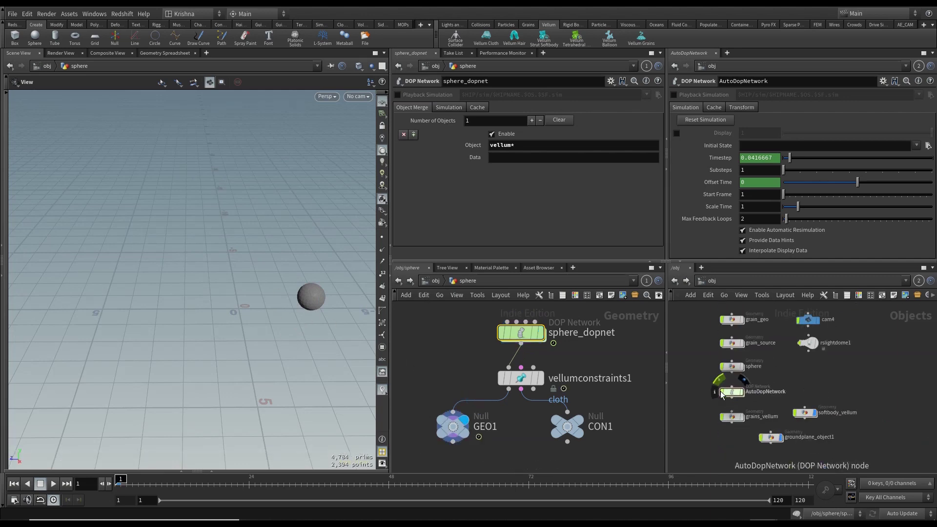
{"action": "scroll", "coordinate": [829, 405], "scroll_direction": "up", "scroll_amount": 3}
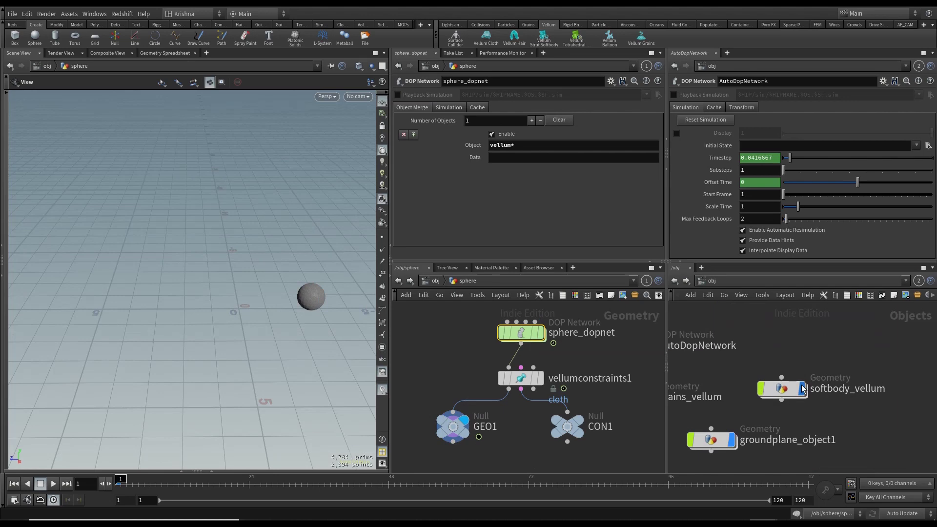
Check softbody_vellum's import_geometry node, then delete the softbody_vellum object from /obj
{"action": "double_click", "coordinate": [790, 395]}
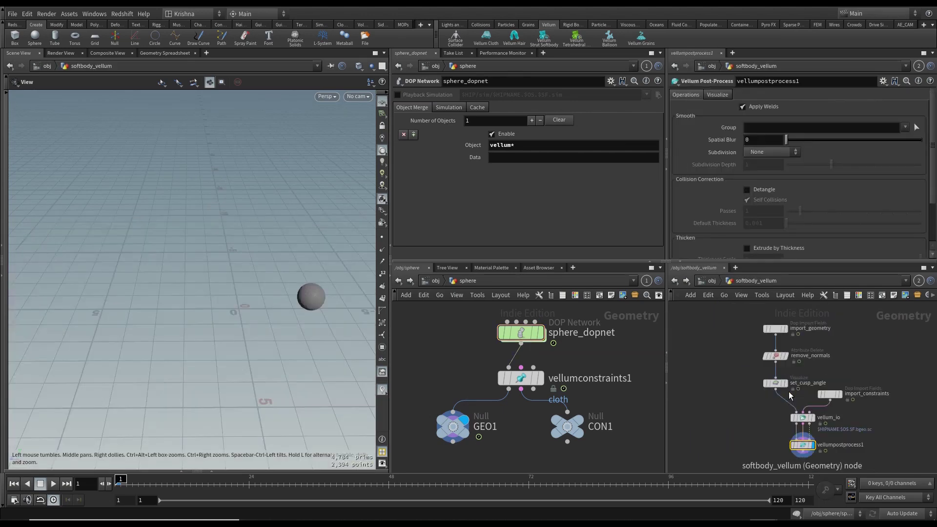
{"action": "left_click", "coordinate": [779, 329]}
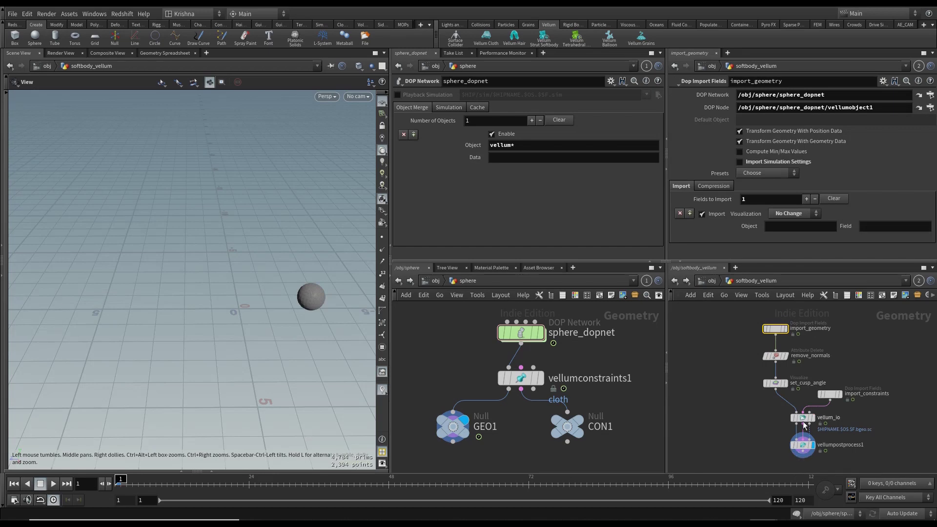
{"action": "mouse_move", "coordinate": [549, 384]}
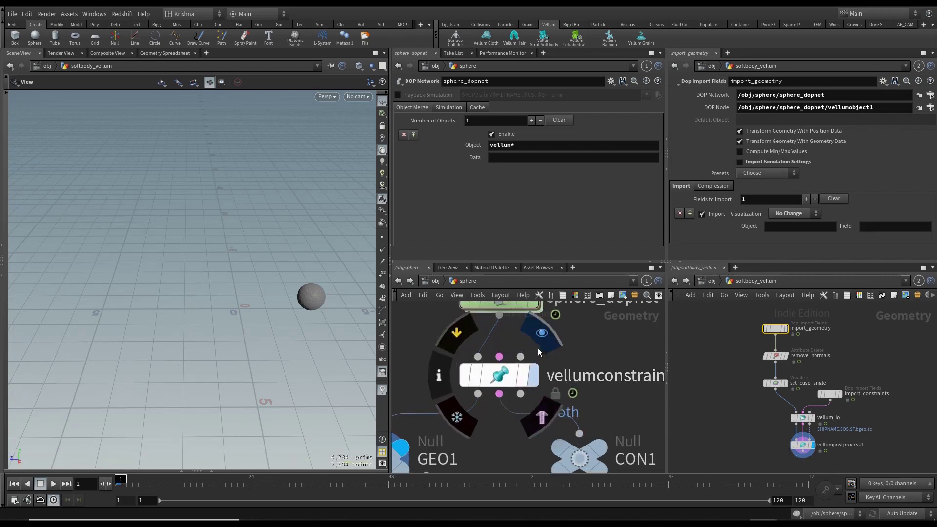
{"action": "scroll", "coordinate": [538, 347], "scroll_direction": "up", "scroll_amount": 2}
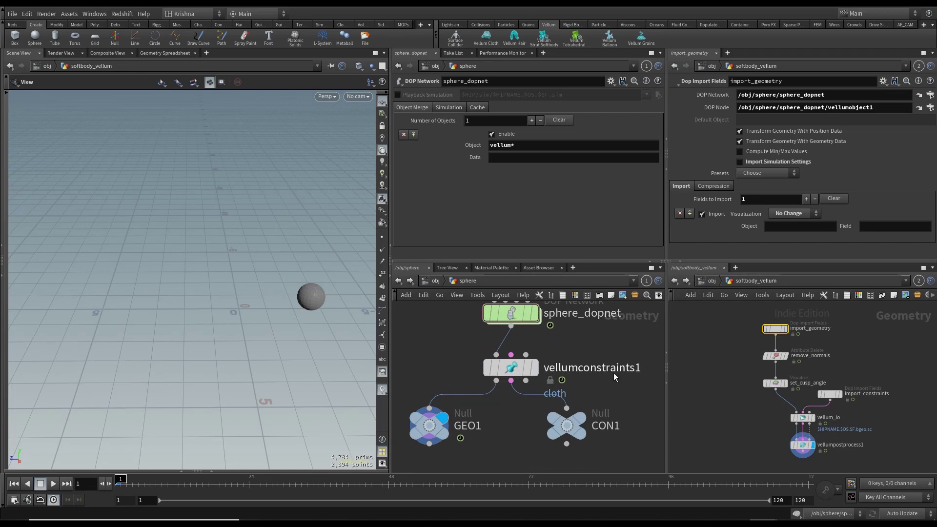
{"action": "left_click", "coordinate": [710, 283]}
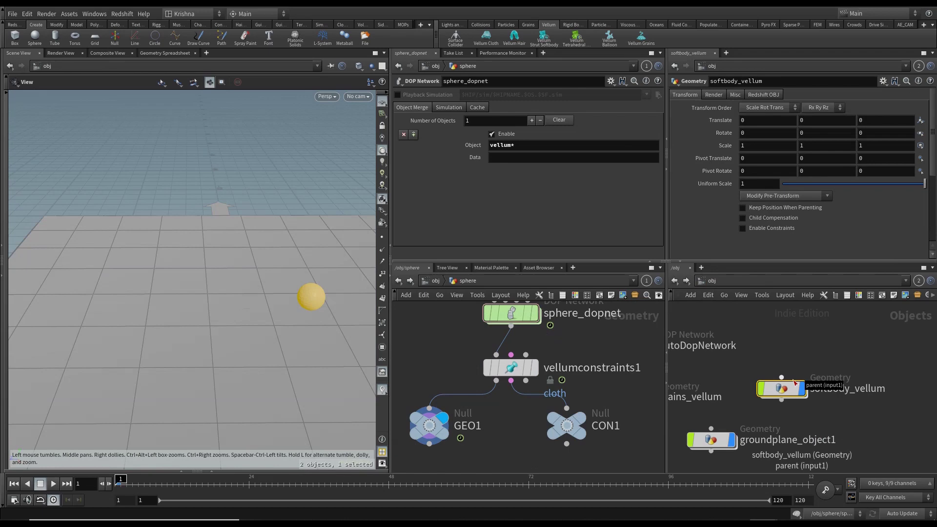
{"action": "key", "text": "Delete"}
{"action": "scroll", "coordinate": [718, 389], "scroll_direction": "down", "scroll_amount": 3}
{"action": "left_click_drag", "start_coordinate": [754, 421], "coordinate": [719, 430]}
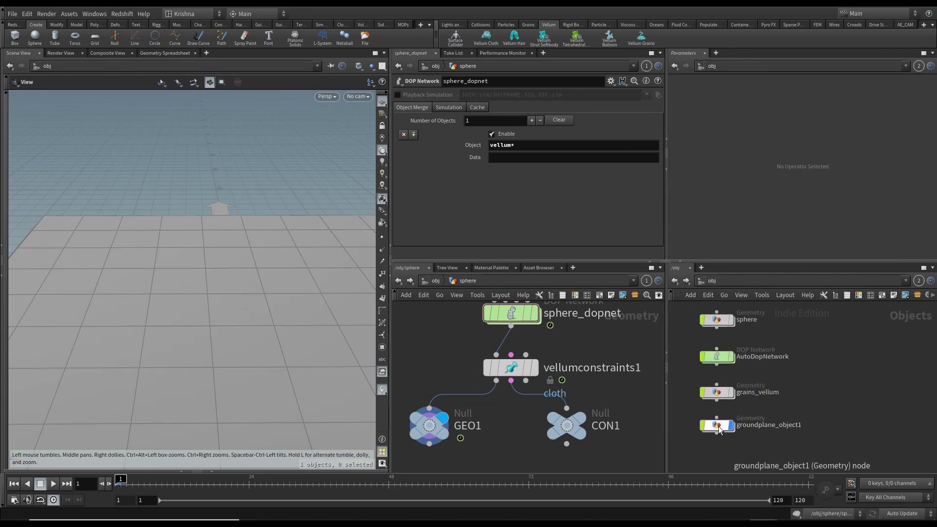
Hide groundplane_object1 from the viewport
{"action": "left_click", "coordinate": [730, 428]}
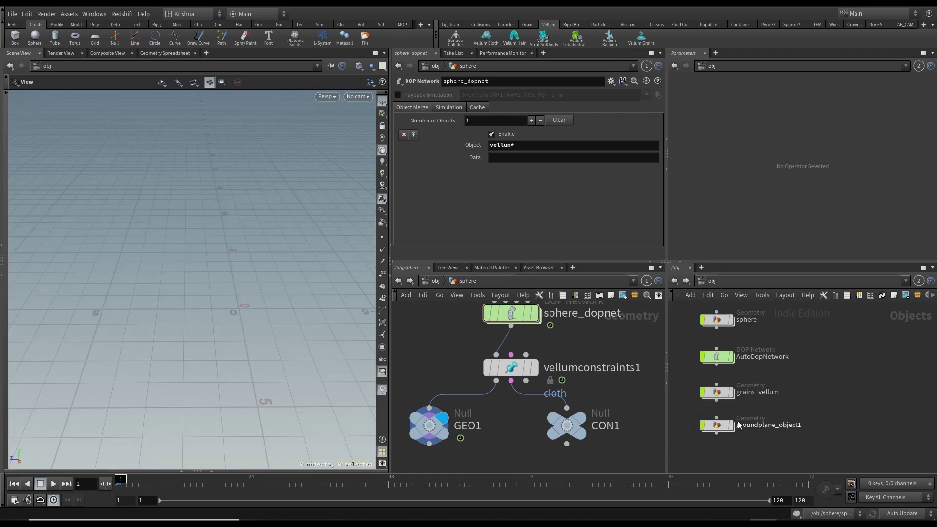
{"action": "scroll", "coordinate": [768, 428], "scroll_direction": "down", "scroll_amount": 2}
{"action": "scroll", "coordinate": [464, 330], "scroll_direction": "down", "scroll_amount": 3}
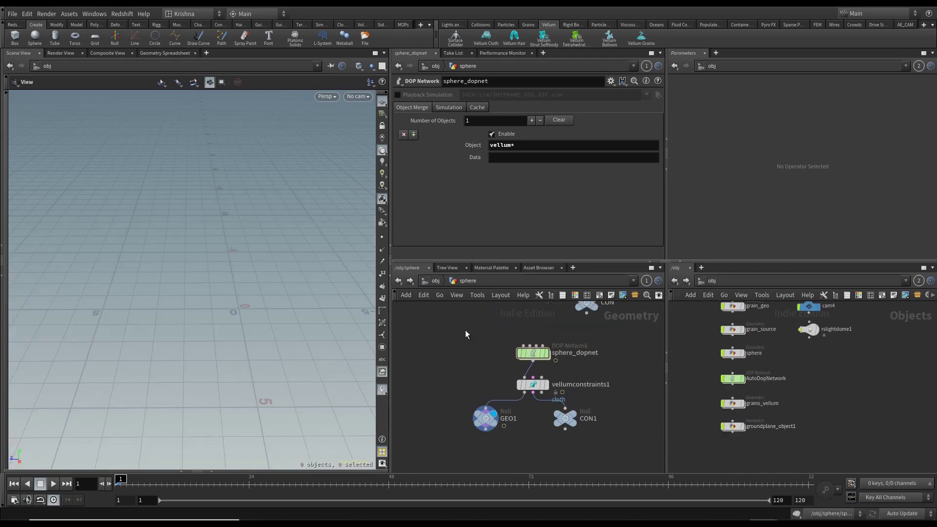
Look at the grain simulation inside AutoDopNetwork, then return to object level
{"action": "left_click", "coordinate": [435, 281]}
{"action": "double_click", "coordinate": [487, 402]}
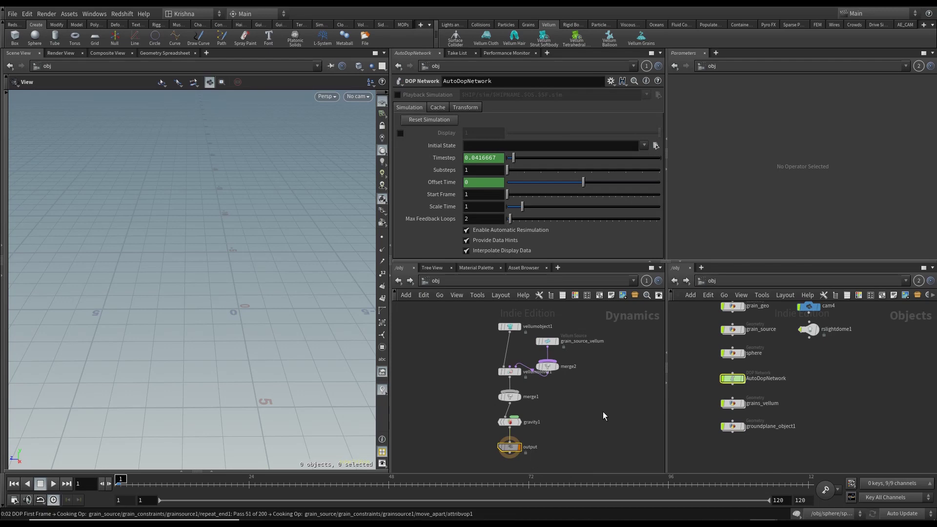
{"action": "key", "text": "h"}
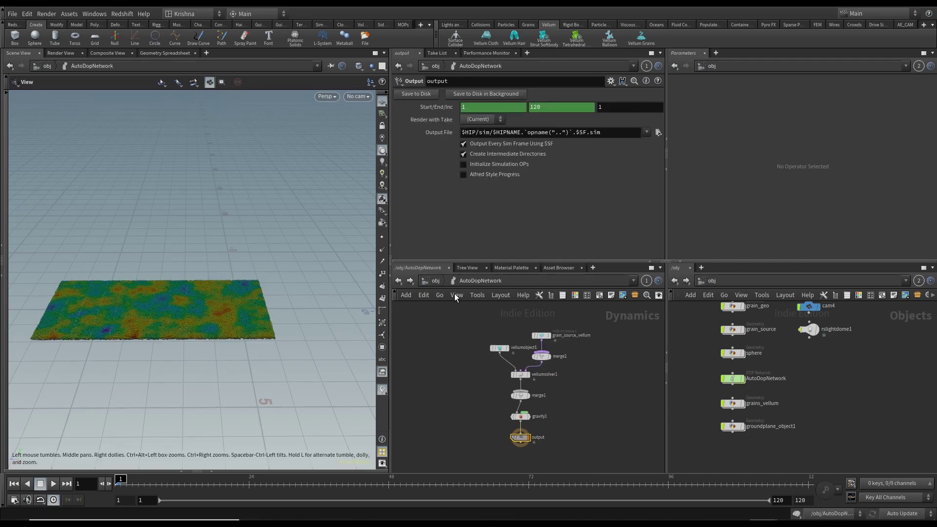
{"action": "scroll", "coordinate": [211, 307], "scroll_direction": "up", "scroll_amount": 5}
{"action": "scroll", "coordinate": [214, 314], "scroll_direction": "up", "scroll_amount": 2}
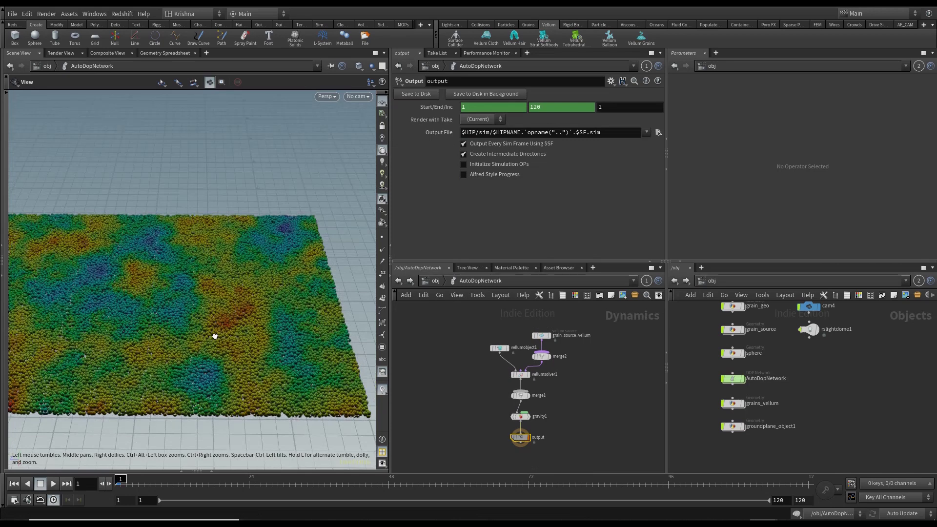
{"action": "left_click", "coordinate": [426, 282]}
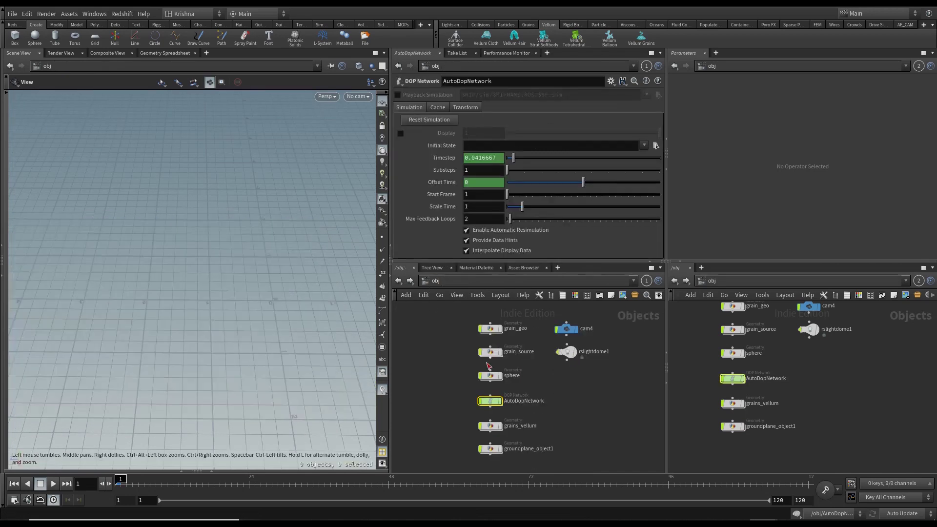
In grain_source, change grain_constraints' Grain Size from 0.04 to 0.06
{"action": "double_click", "coordinate": [491, 353]}
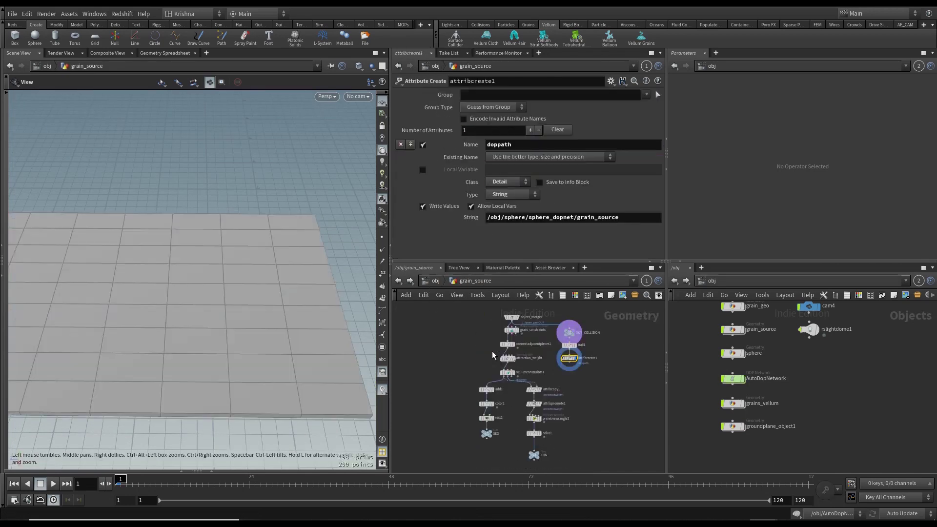
{"action": "left_click", "coordinate": [511, 330]}
{"action": "left_click_drag", "start_coordinate": [472, 105], "coordinate": [482, 106]}
{"action": "type", "text": "6"}
{"action": "key", "text": "Return"}
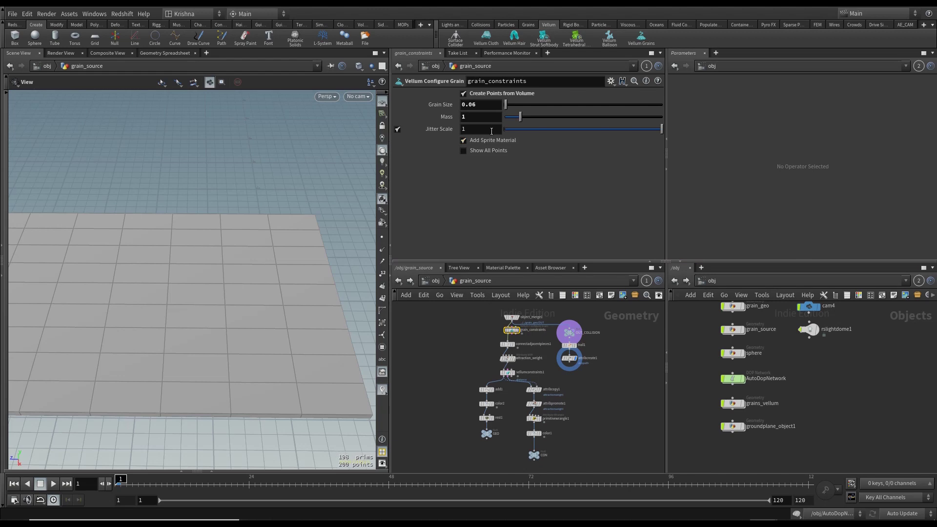
{"action": "left_click", "coordinate": [430, 281]}
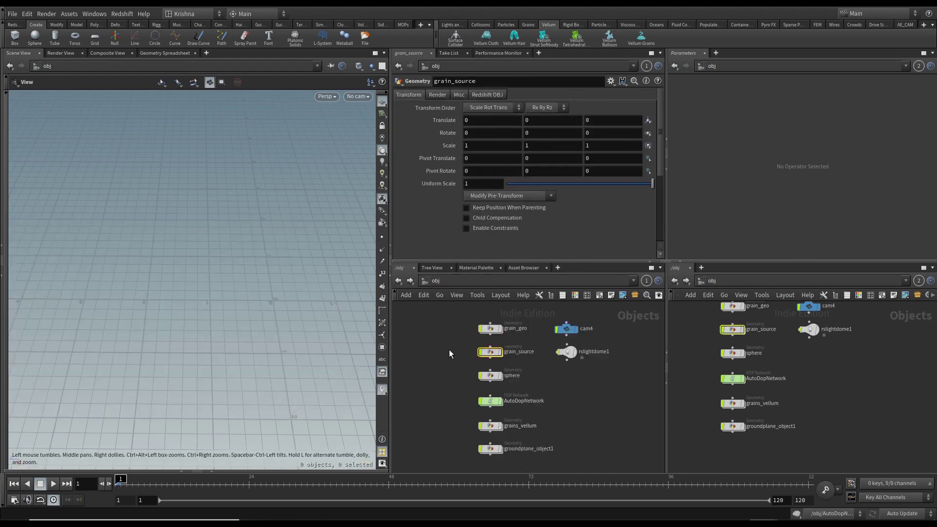
Duplicate grain_source_vellum in AutoDopNetwork and wire the copy into merge2
{"action": "double_click", "coordinate": [490, 401]}
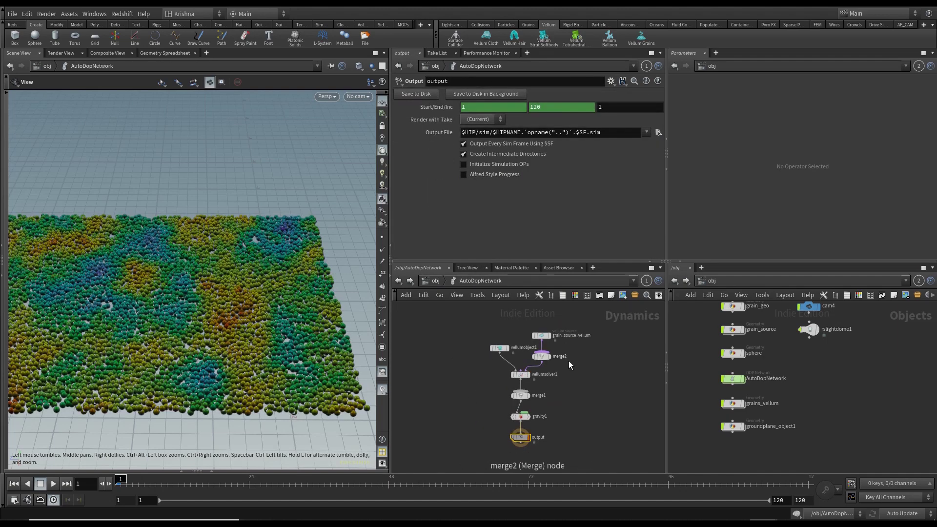
{"action": "scroll", "coordinate": [552, 333], "scroll_direction": "up", "scroll_amount": 4}
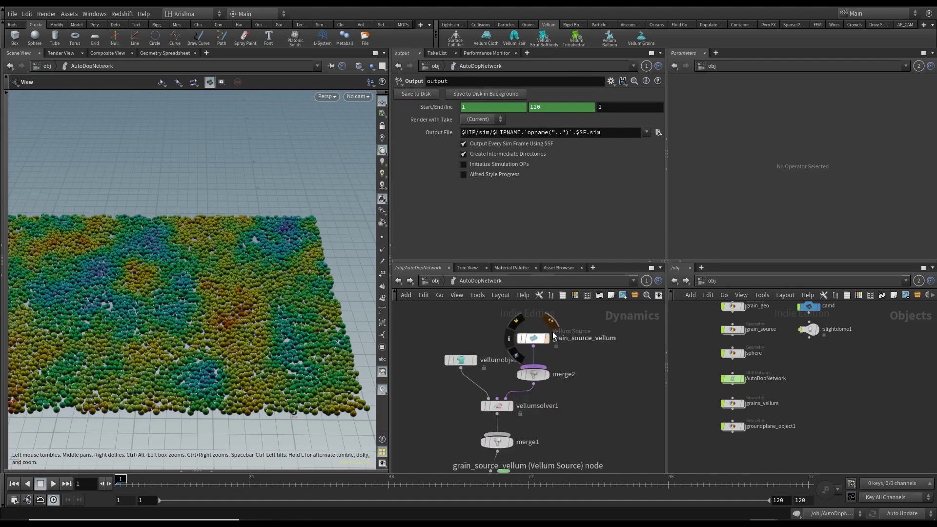
{"action": "left_click", "coordinate": [529, 341]}
{"action": "scroll", "coordinate": [560, 359], "scroll_direction": "down", "scroll_amount": 2}
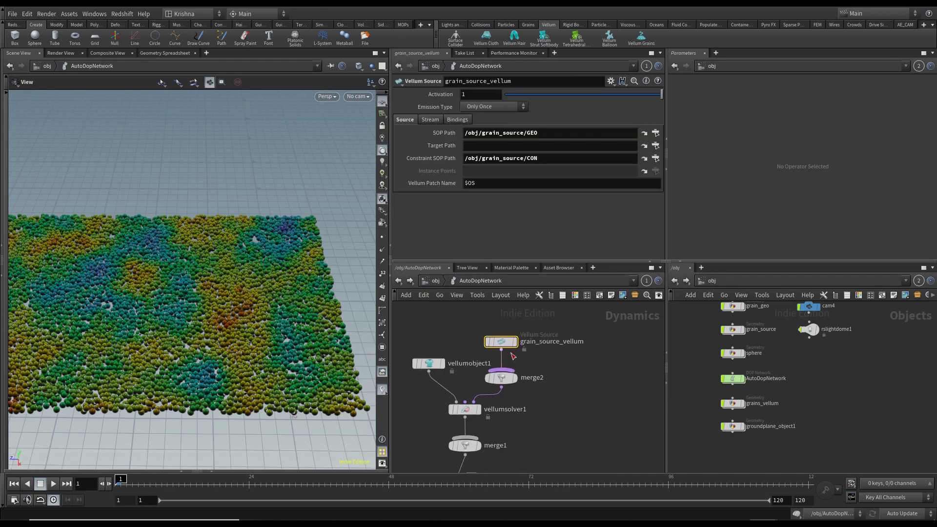
{"action": "left_click_drag", "start_coordinate": [505, 343], "coordinate": [605, 340], "text": "alt"}
{"action": "left_click", "coordinate": [602, 350]}
{"action": "left_click", "coordinate": [503, 371]}
Rename the copied Vellum Source to sphere_vellum
{"action": "scroll", "coordinate": [622, 377], "scroll_direction": "down", "scroll_amount": 1}
{"action": "double_click", "coordinate": [635, 348]}
{"action": "type", "text": "sp"}
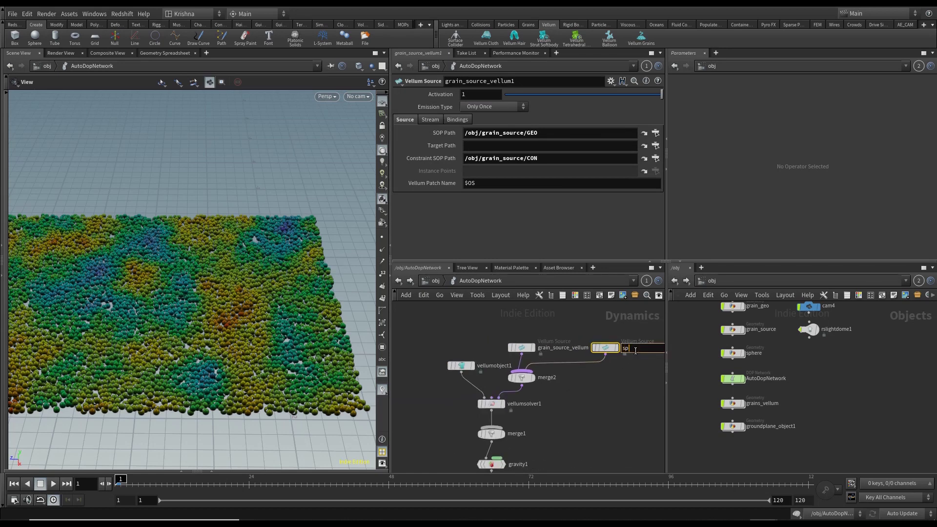
{"action": "type", "text": "here_vellum"}
{"action": "key", "text": "Return"}
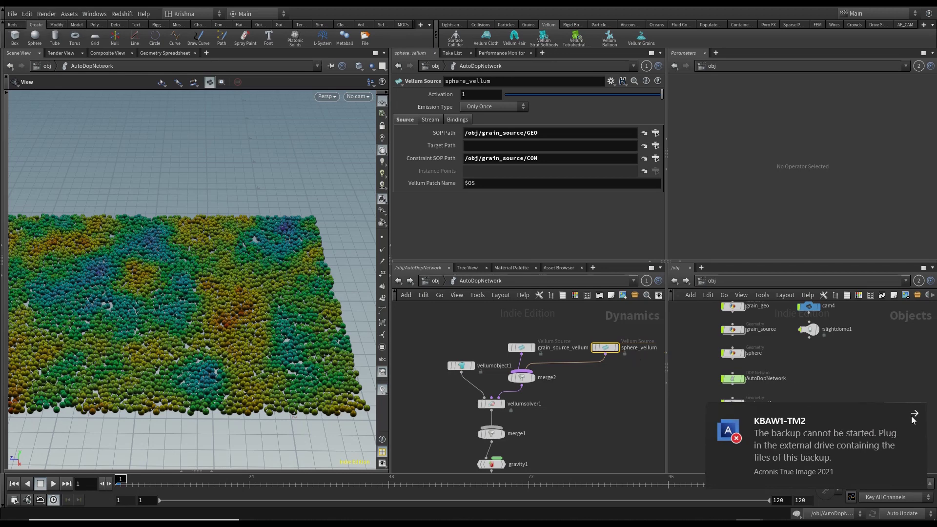
{"action": "left_click", "coordinate": [912, 418]}
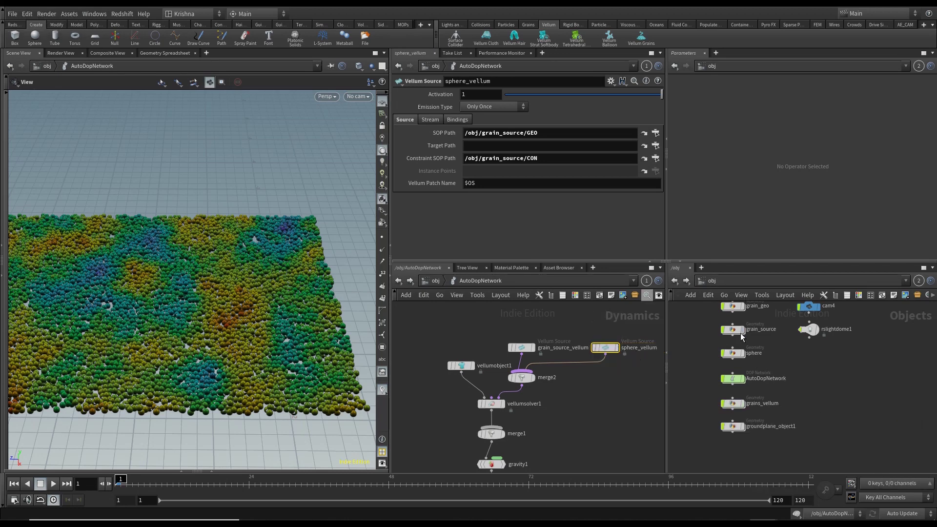
Point sphere_vellum's SOP Path to the sphere's GEO1 and Constraint SOP Path to CON1
{"action": "double_click", "coordinate": [733, 353]}
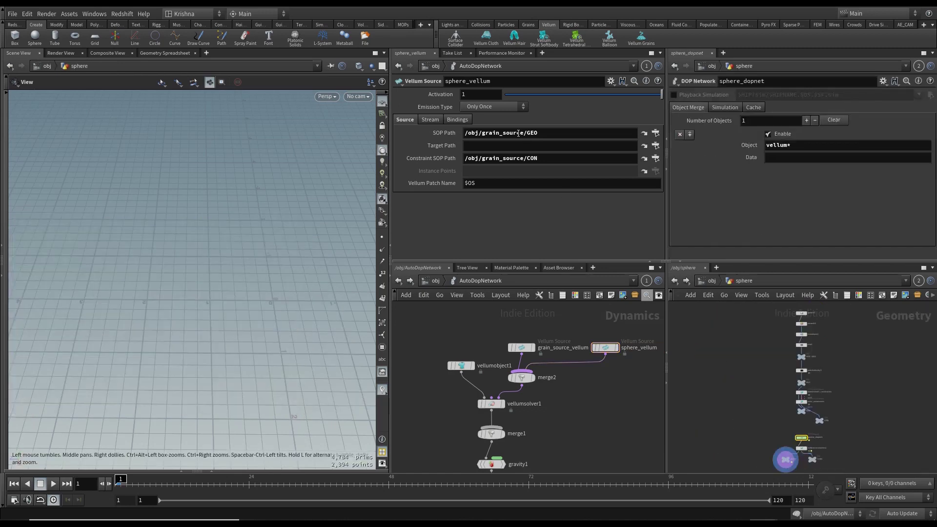
{"action": "scroll", "coordinate": [780, 439], "scroll_direction": "up", "scroll_amount": 5}
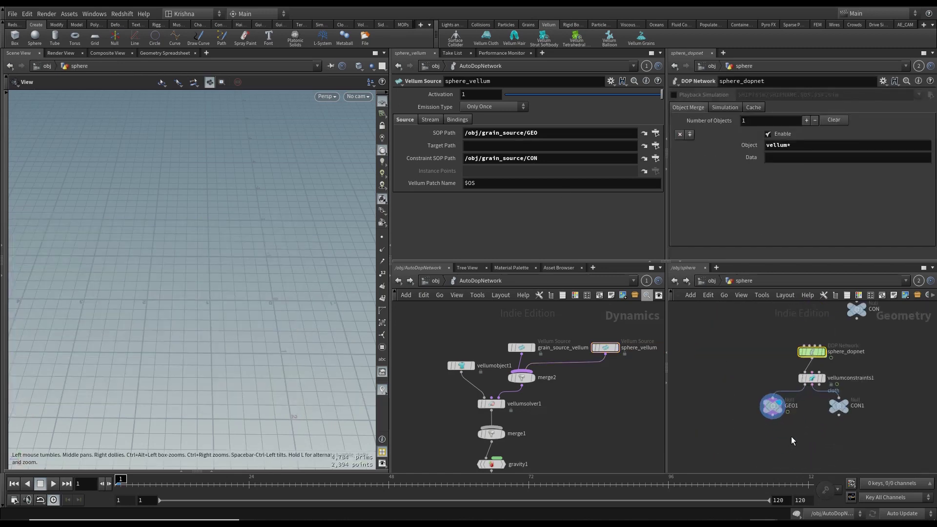
{"action": "left_click_drag", "start_coordinate": [772, 405], "coordinate": [560, 186]}
{"action": "left_click_drag", "start_coordinate": [534, 138], "coordinate": [535, 134]}
{"action": "left_click_drag", "start_coordinate": [838, 406], "coordinate": [552, 157]}
Display sphere_vellum's simulation and play it back
{"action": "left_click", "coordinate": [605, 348]}
{"action": "scroll", "coordinate": [217, 292], "scroll_direction": "down", "scroll_amount": 5}
{"action": "left_click_drag", "start_coordinate": [217, 291], "coordinate": [232, 321]}
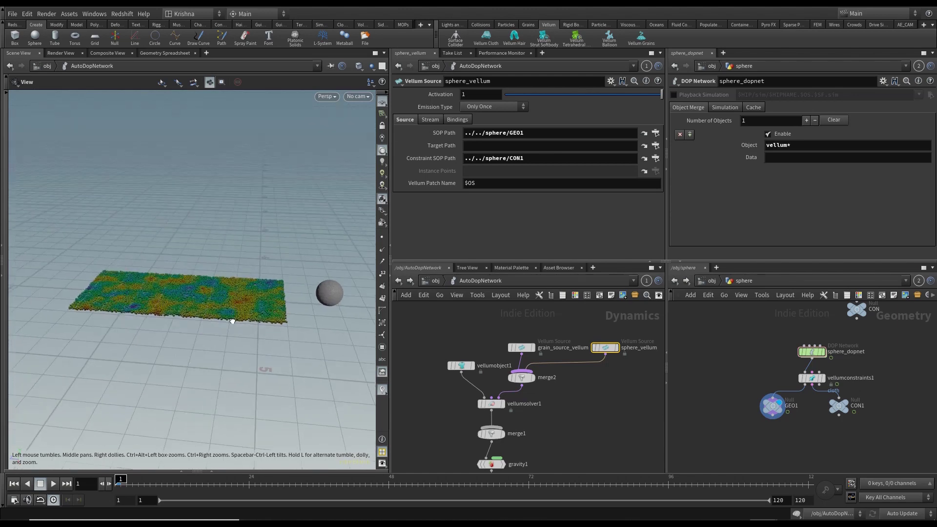
{"action": "left_click", "coordinate": [51, 485]}
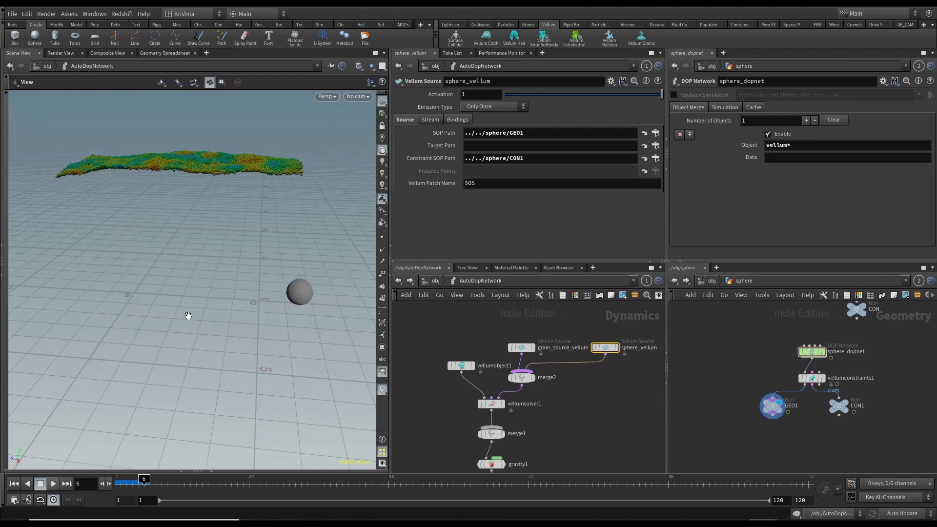
Orbit to frame the grains and sphere, rewind to frame 1, and select vellumsolver1
{"action": "left_click_drag", "start_coordinate": [201, 311], "coordinate": [146, 340]}
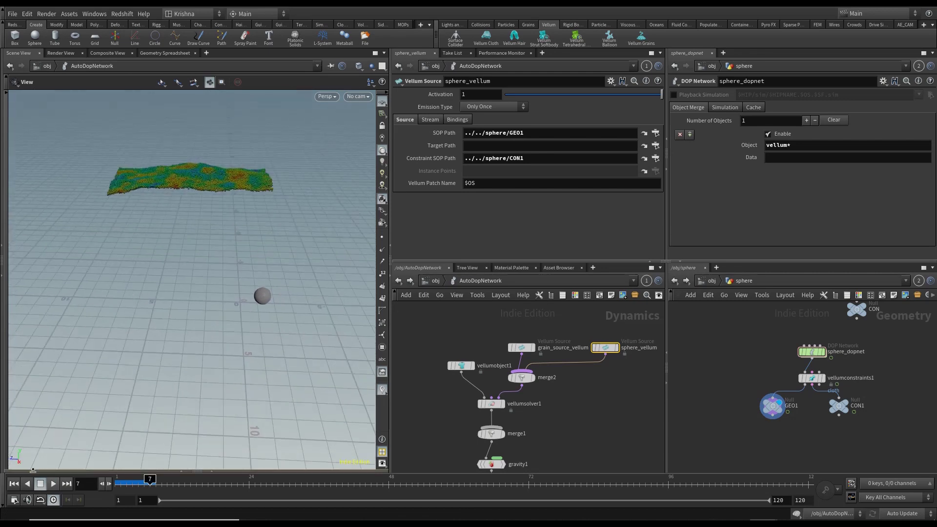
{"action": "left_click", "coordinate": [18, 483]}
{"action": "left_click", "coordinate": [491, 403]}
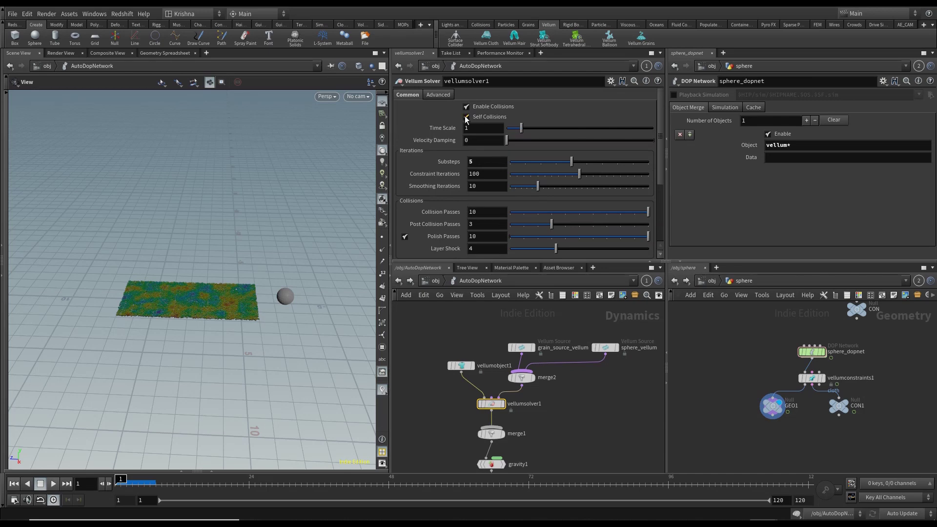
Set vellumsolver1's Velocity Damping to 0.01 and Substeps to 10
{"action": "left_click", "coordinate": [469, 141]}
{"action": "type", "text": ".01"}
{"action": "key", "text": "Return"}
{"action": "double_click", "coordinate": [474, 161]}
{"action": "type", "text": "1"}
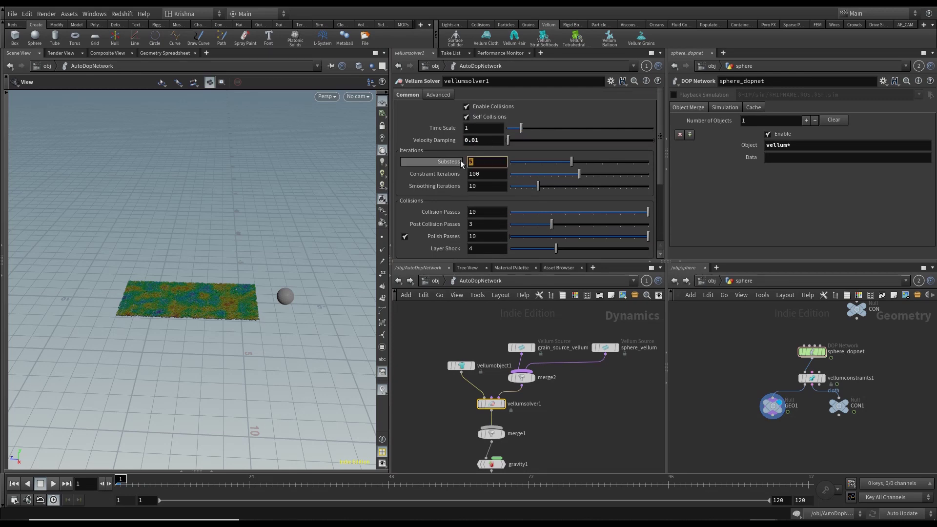
{"action": "type", "text": "0"}
{"action": "key", "text": "Return"}
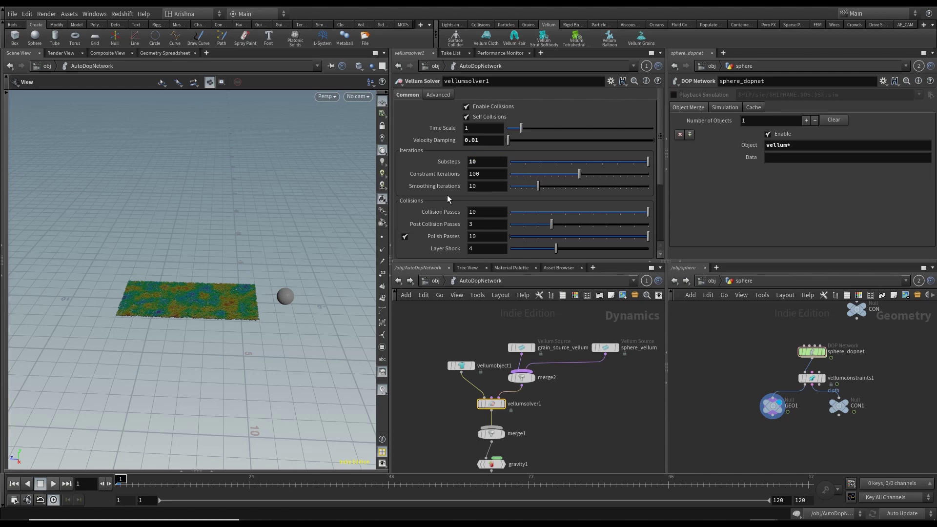
Set Grain Collisions Repulsion Weight 0.1, Repulsion 1 and Attraction Weight 1
{"action": "left_click", "coordinate": [435, 98]}
{"action": "left_click", "coordinate": [400, 192]}
{"action": "scroll", "coordinate": [435, 211], "scroll_direction": "down", "scroll_amount": 3}
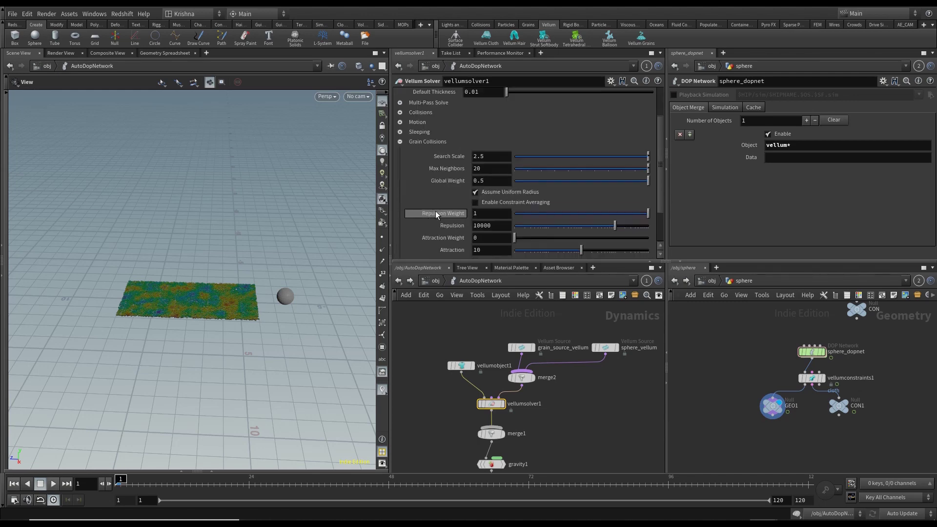
{"action": "scroll", "coordinate": [435, 212], "scroll_direction": "down", "scroll_amount": 1}
{"action": "left_click", "coordinate": [480, 164]}
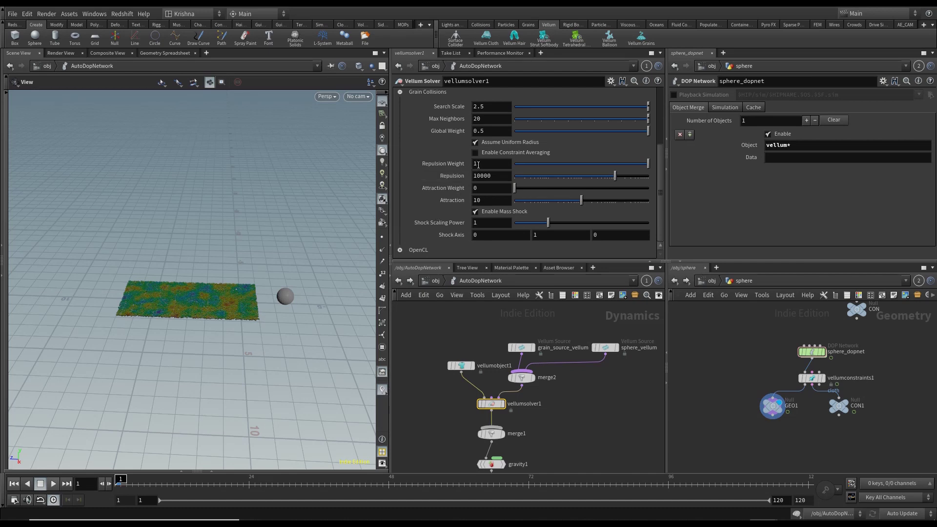
{"action": "type", "text": "0"}
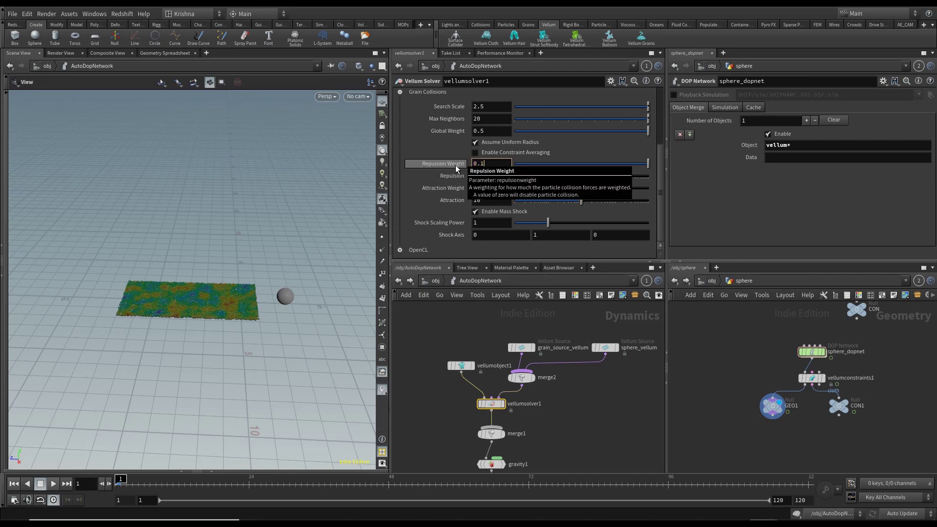
{"action": "type", "text": ".1"}
{"action": "key", "text": "Return"}
{"action": "left_click_drag", "start_coordinate": [491, 175], "coordinate": [477, 176]}
{"action": "key", "text": "BackSpace"}
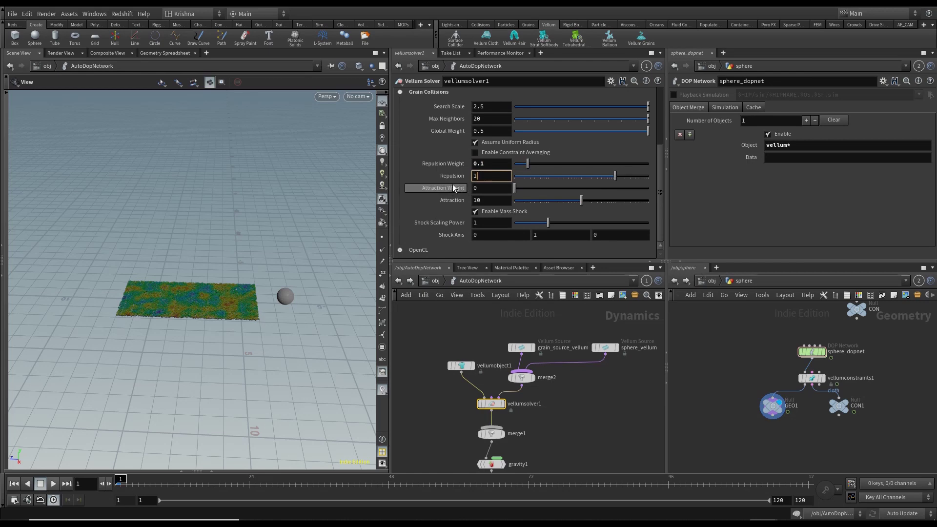
{"action": "left_click", "coordinate": [477, 188]}
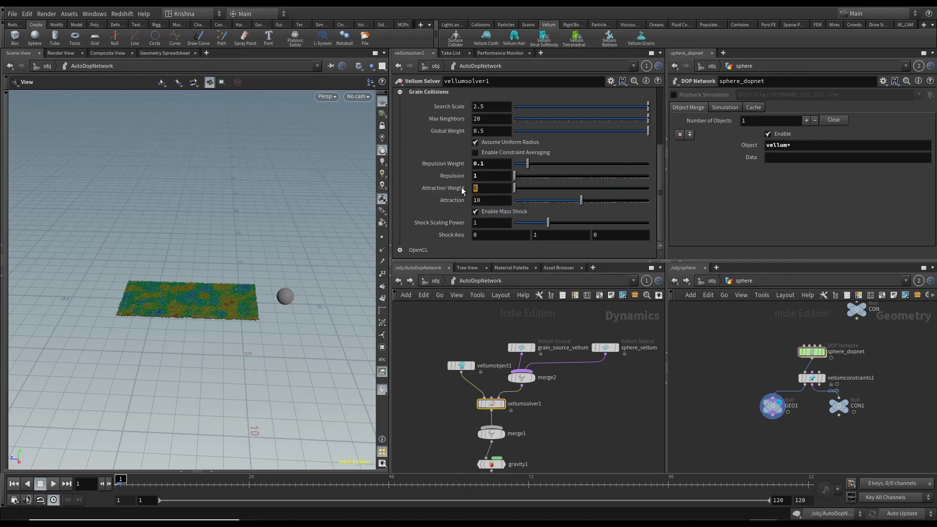
{"action": "type", "text": "1"}
{"action": "key", "text": "Return"}
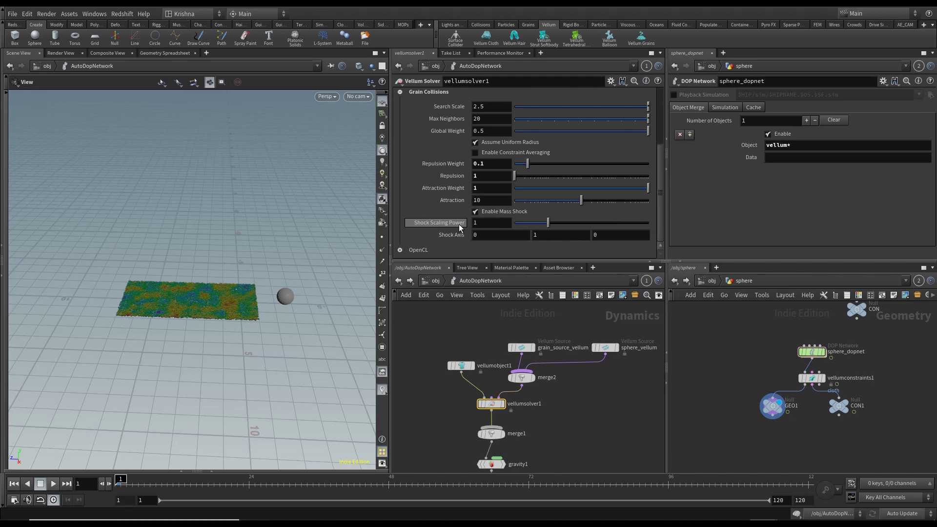
{"action": "mouse_move", "coordinate": [442, 191]}
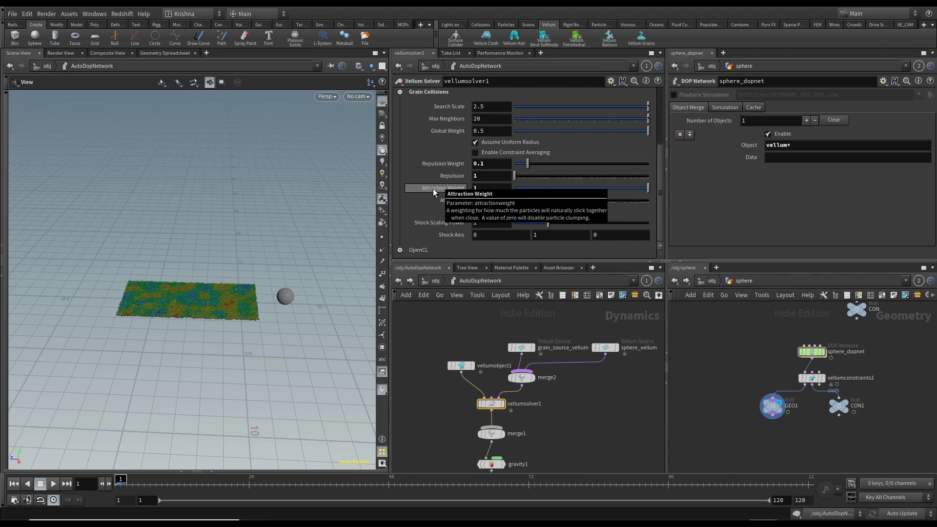
{"action": "left_click", "coordinate": [708, 282]}
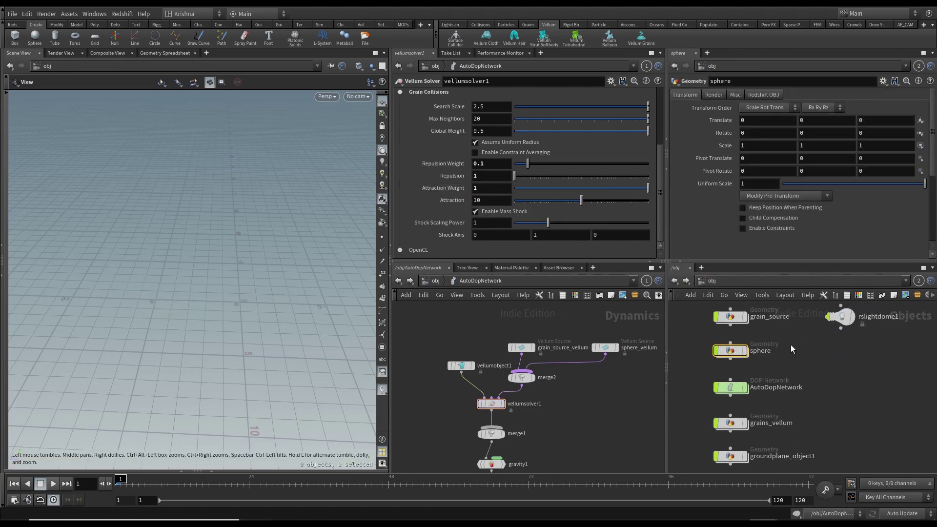
Inspect grain_source's primitivewrangle1 break-threshold VEX, then reselect vellumsolver1
{"action": "double_click", "coordinate": [734, 318]}
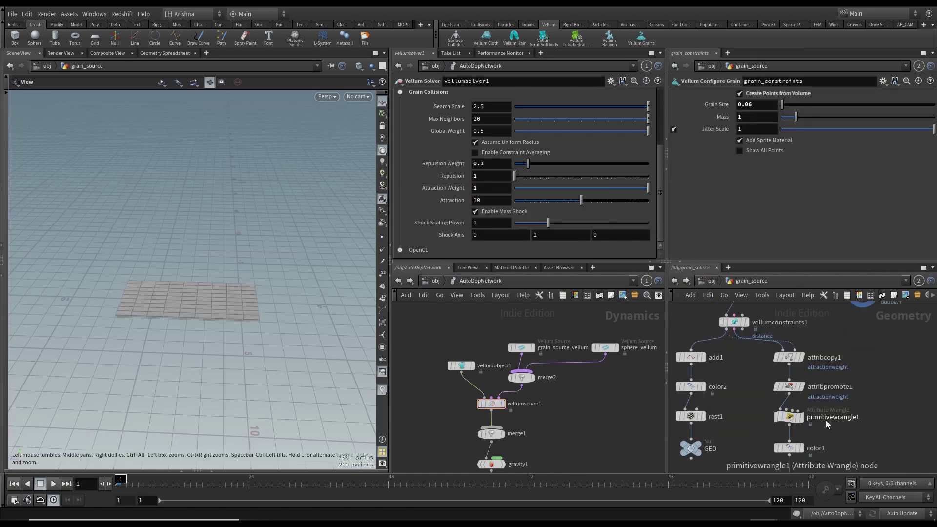
{"action": "left_click", "coordinate": [789, 416]}
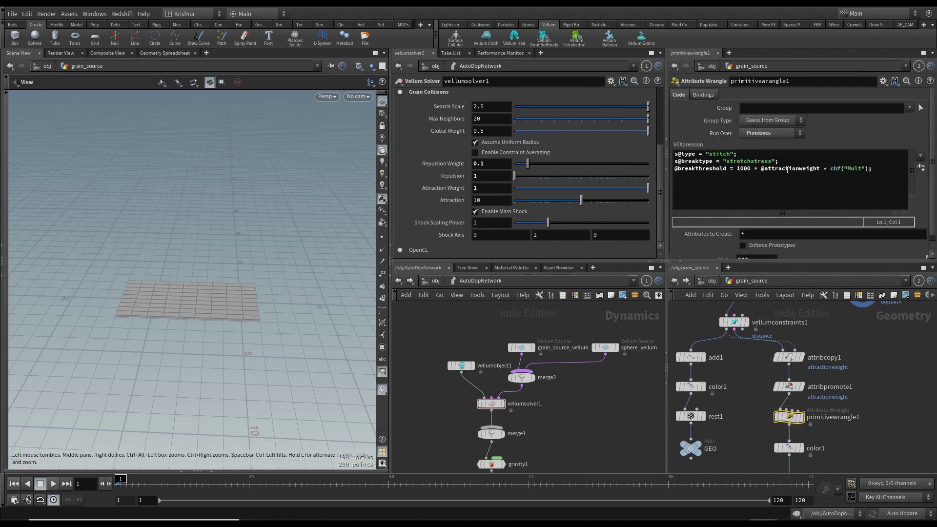
{"action": "left_click", "coordinate": [491, 403]}
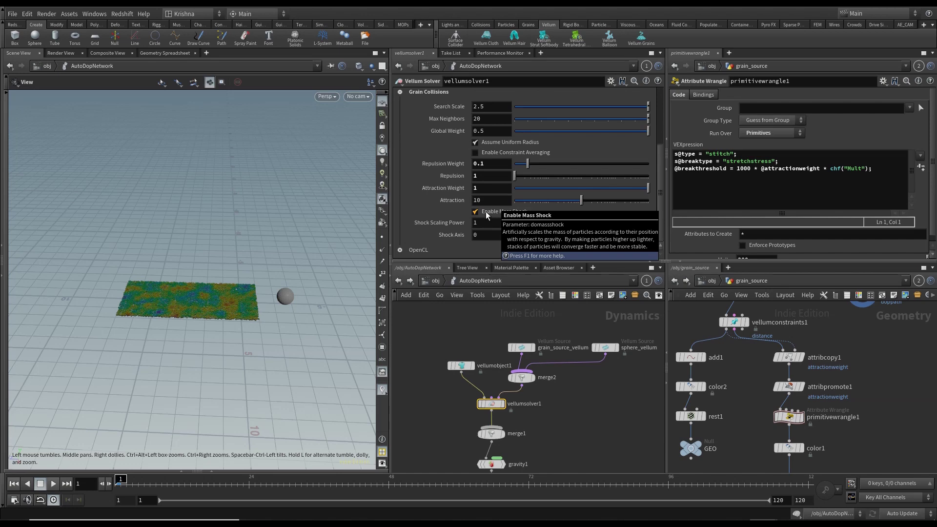
Tumble to an edge-on view and play, then stop, the current grain bed simulation
{"action": "left_click_drag", "start_coordinate": [249, 324], "coordinate": [251, 302]}
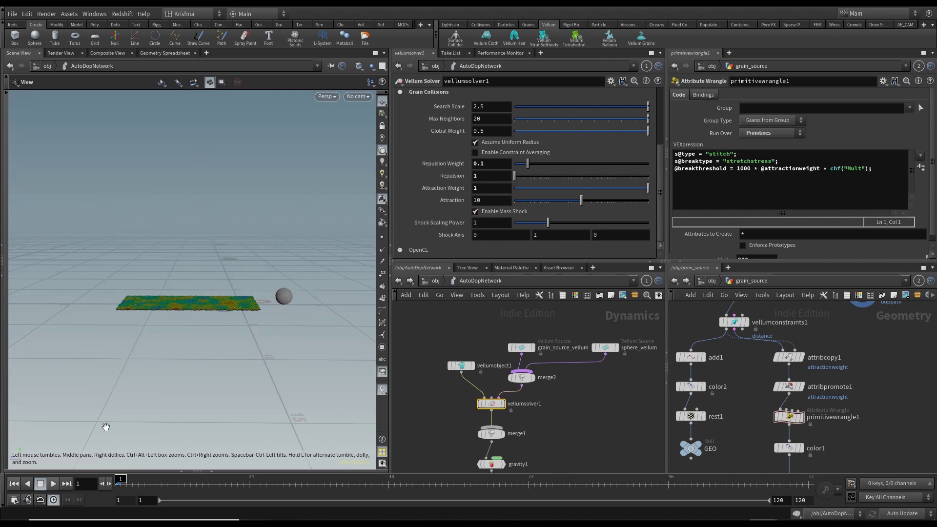
{"action": "left_click", "coordinate": [54, 483]}
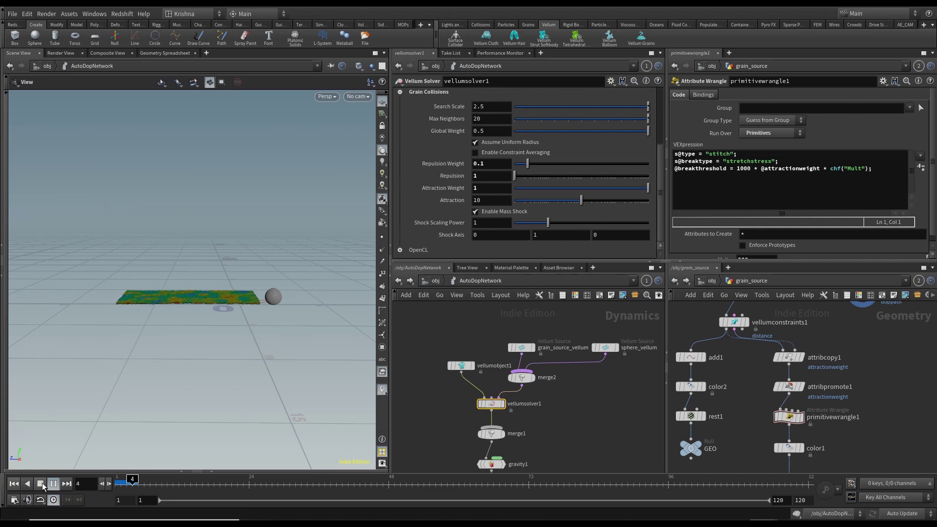
{"action": "left_click", "coordinate": [41, 483]}
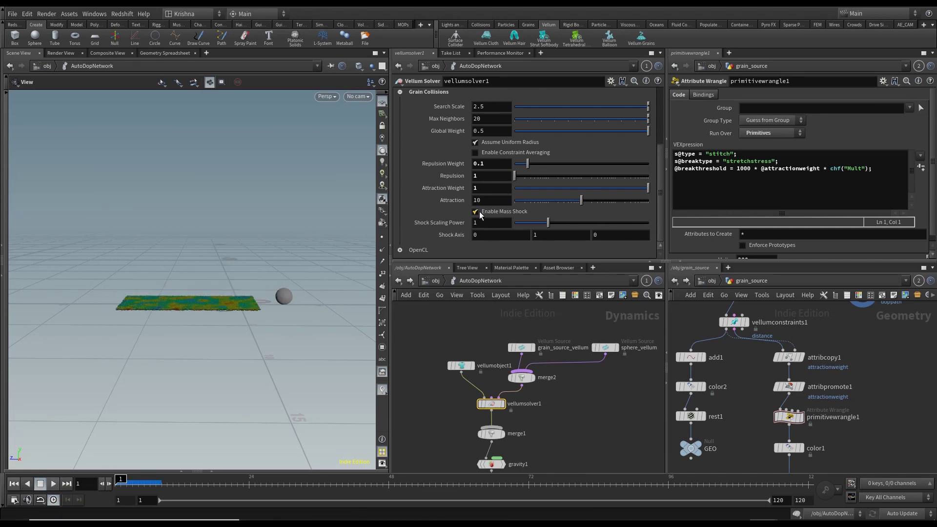
Turn off Enable Mass Shock for the grains, replay to preview, and rewind to frame 1
{"action": "left_click", "coordinate": [521, 212]}
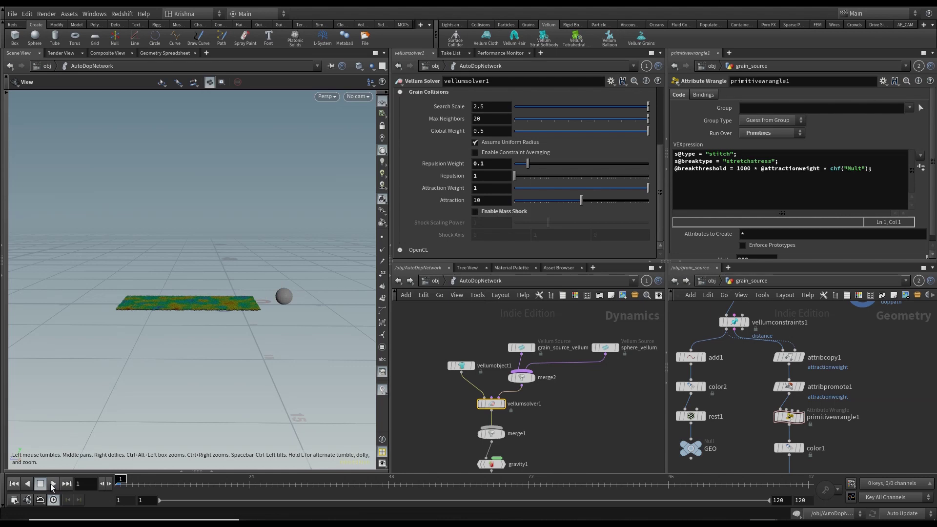
{"action": "left_click", "coordinate": [52, 483]}
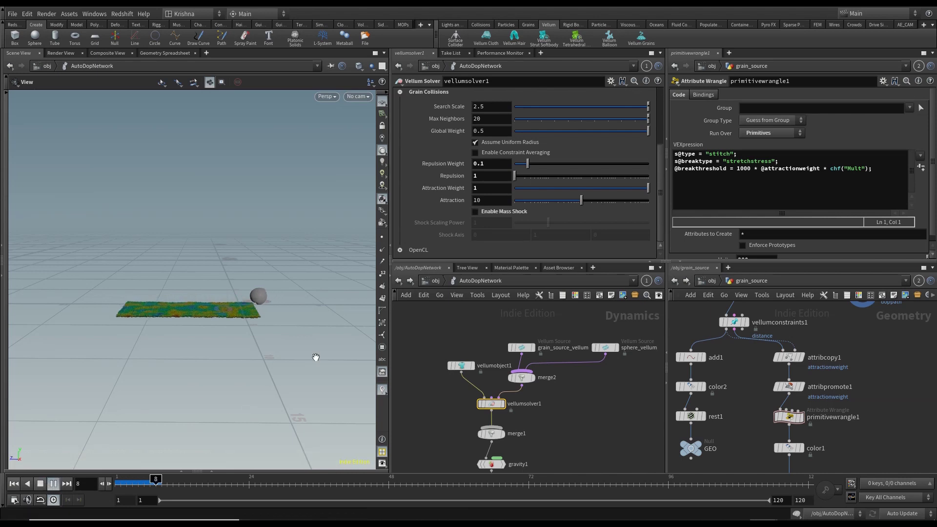
{"action": "left_click", "coordinate": [39, 485]}
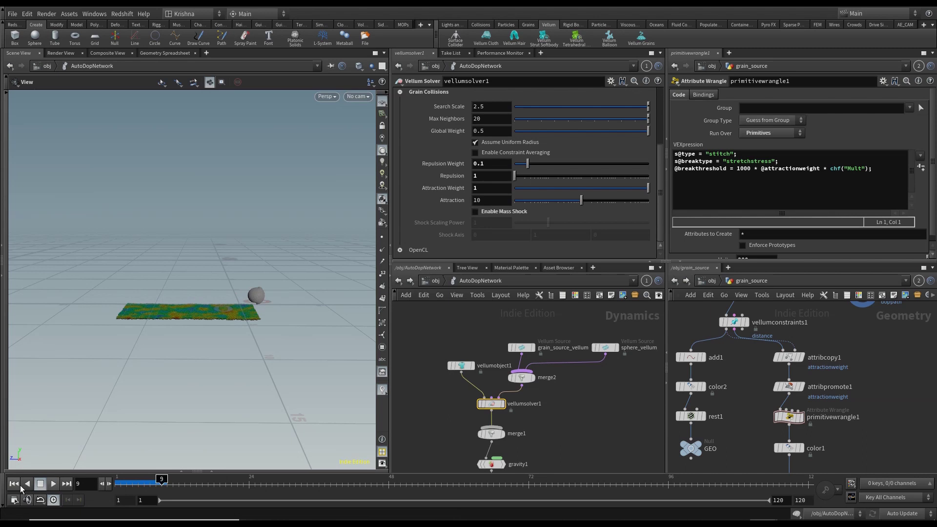
{"action": "left_click", "coordinate": [17, 485]}
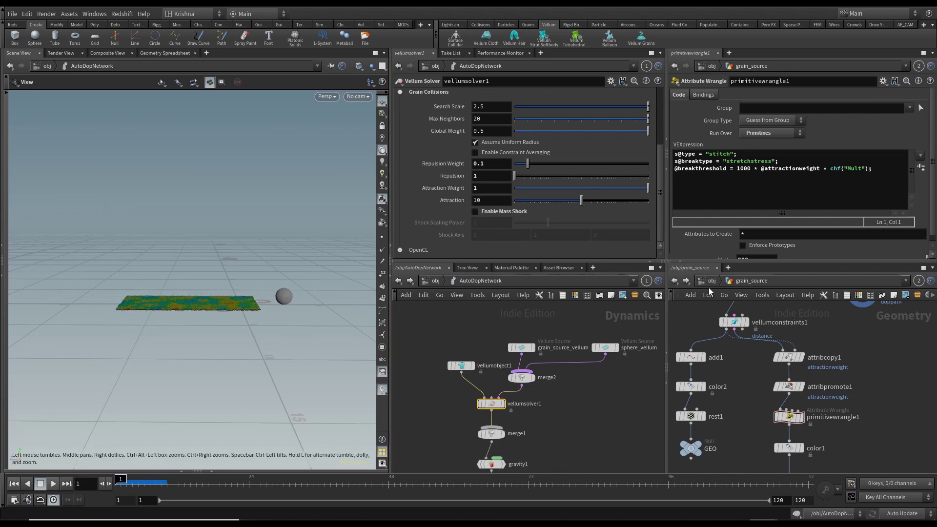
Copy groundplane1, merge3 and staticsolver1 from inside sphere_dopnet
{"action": "key", "text": "u"}
{"action": "double_click", "coordinate": [734, 350]}
{"action": "key", "text": "i"}
{"action": "left_click_drag", "start_coordinate": [699, 314], "coordinate": [747, 394]}
{"action": "key", "text": "ctrl+c"}
Paste the three nodes into AutoDopNetwork and wire staticsolver1 into merge1
{"action": "left_click", "coordinate": [430, 411]}
{"action": "middle_click_drag", "start_coordinate": [430, 411], "coordinate": [514, 408]}
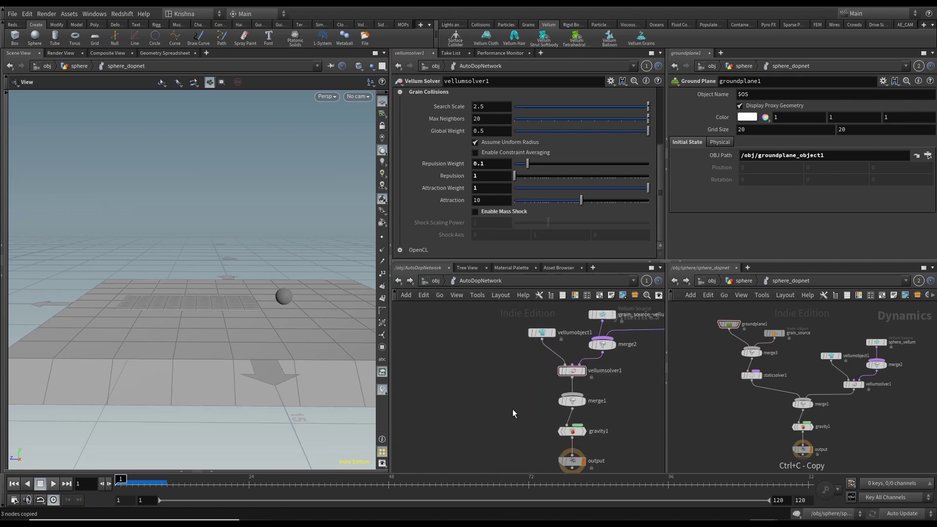
{"action": "key", "text": "ctrl+v"}
{"action": "left_click_drag", "start_coordinate": [512, 429], "coordinate": [511, 372]}
{"action": "left_click", "coordinate": [502, 375]}
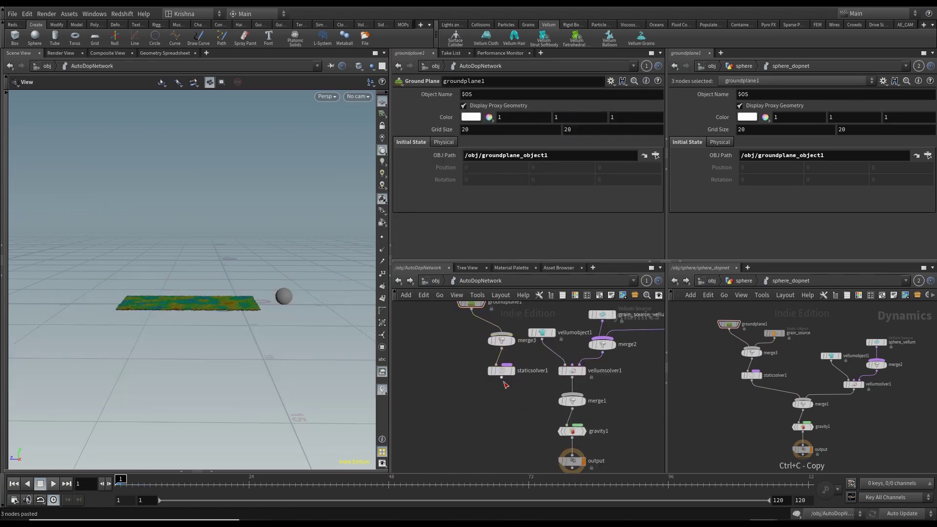
{"action": "left_click", "coordinate": [569, 396]}
Reorder merge1's inputs so staticsolver1 comes before vellumsolver1
{"action": "left_click", "coordinate": [572, 401]}
{"action": "left_click", "coordinate": [399, 148]}
{"action": "left_click_drag", "start_coordinate": [399, 148], "coordinate": [399, 139]}
{"action": "scroll", "coordinate": [557, 411], "scroll_direction": "down", "scroll_amount": 5}
Preview the simulation with the grid floor, then rewind to frame 1 and step forward a few frames
{"action": "left_click_drag", "start_coordinate": [340, 311], "coordinate": [261, 307]}
{"action": "left_click", "coordinate": [56, 484]}
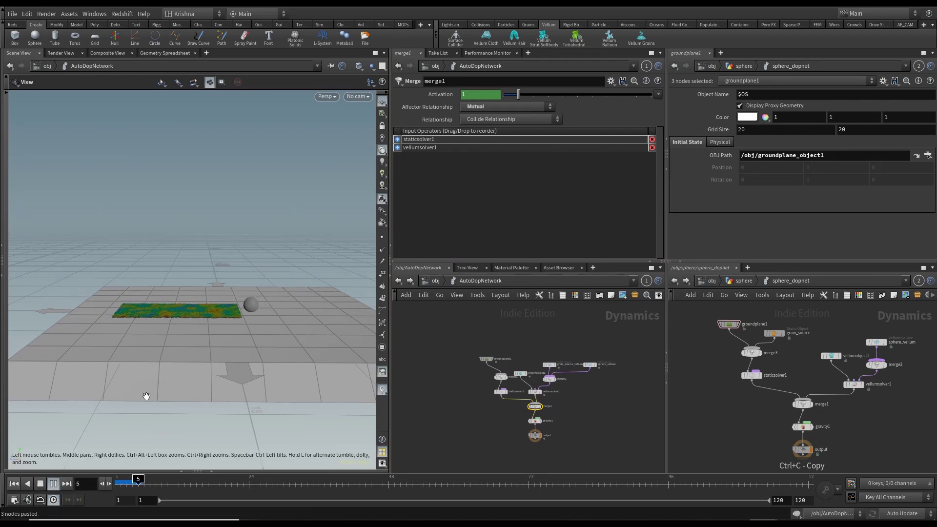
{"action": "left_click", "coordinate": [40, 483]}
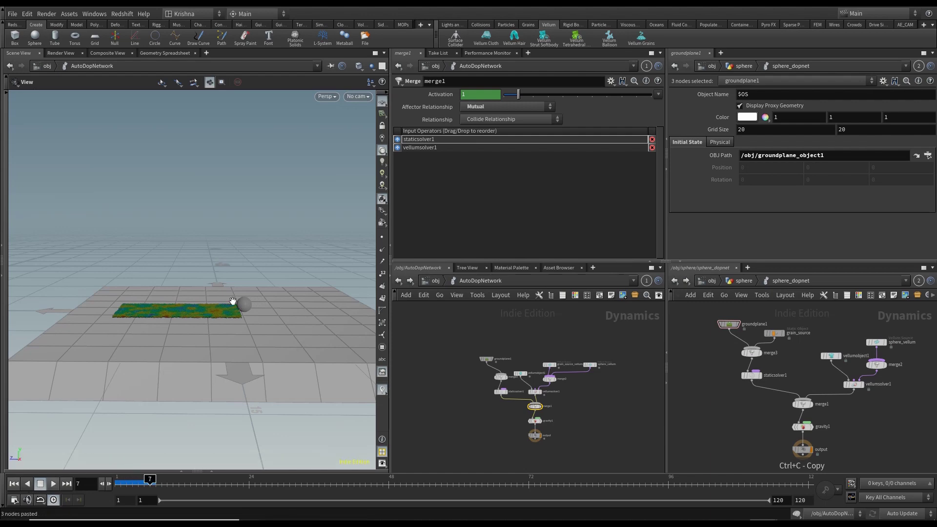
{"action": "scroll", "coordinate": [234, 307], "scroll_direction": "up", "scroll_amount": 5}
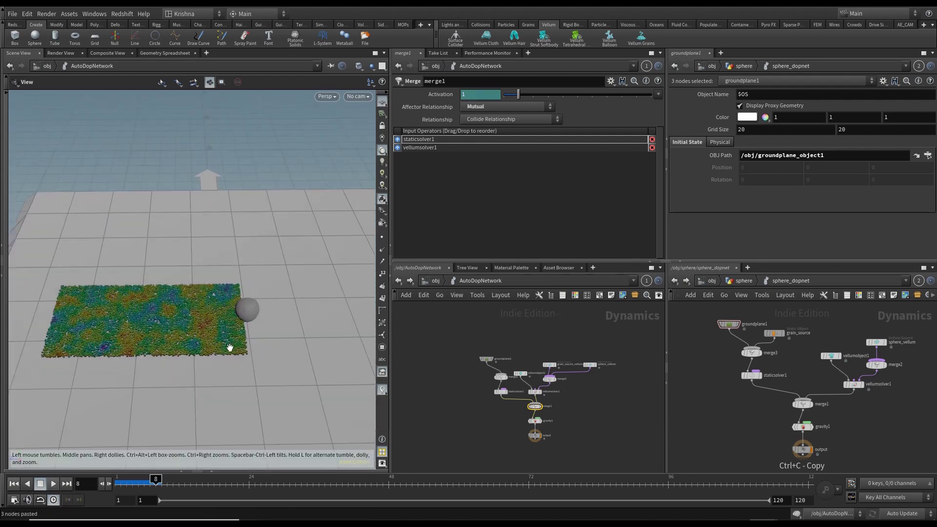
{"action": "left_click", "coordinate": [53, 484]}
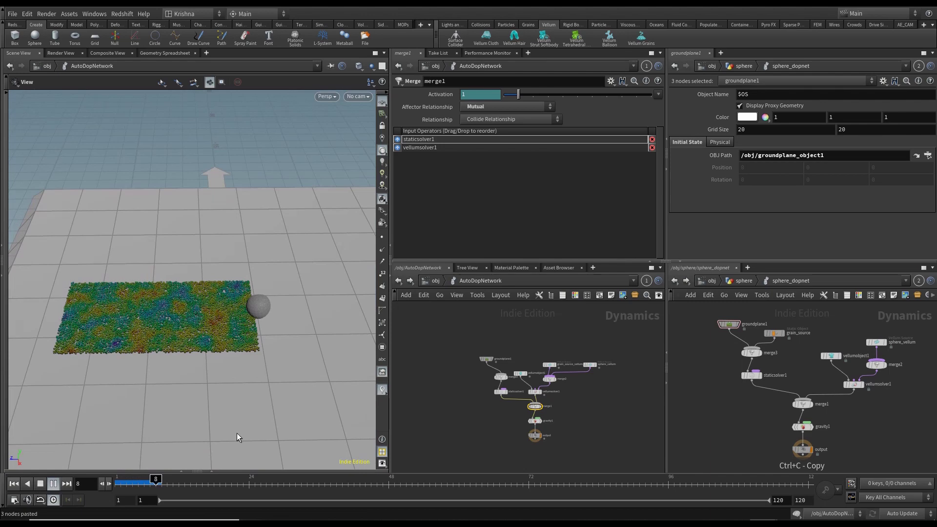
{"action": "key", "text": "ctrl+Up"}
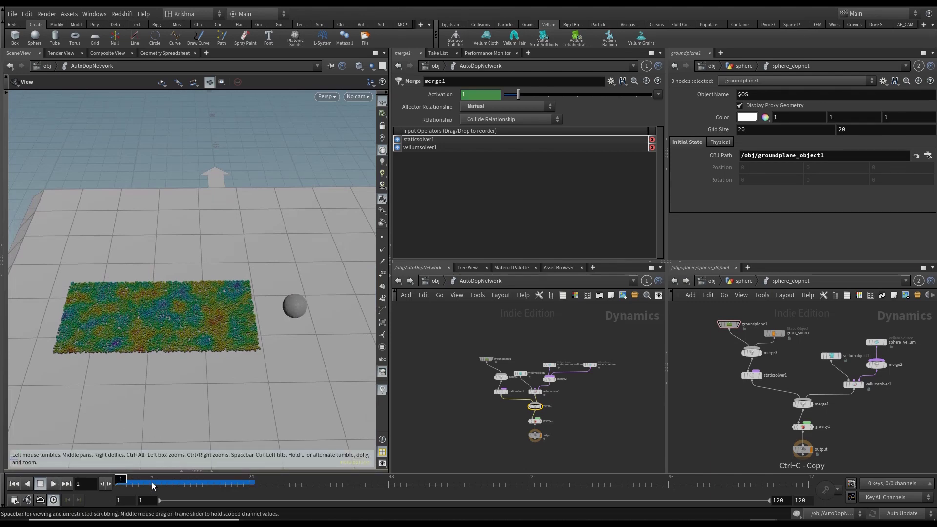
{"action": "mouse_move", "coordinate": [123, 483]}
{"action": "left_mouse_down"}
{"action": "mouse_move", "coordinate": [242, 482]}
{"action": "mouse_move", "coordinate": [117, 483]}
{"action": "left_mouse_up"}
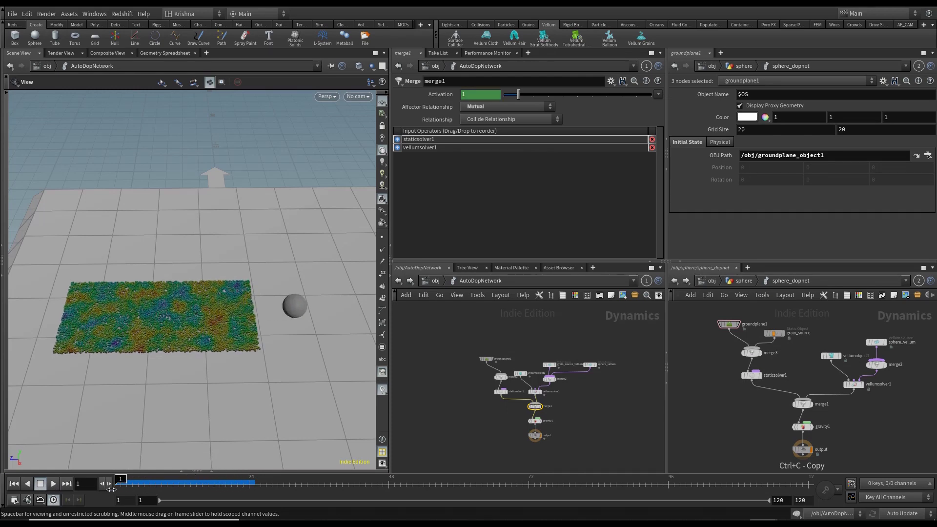
{"action": "scroll", "coordinate": [561, 415], "scroll_direction": "up", "scroll_amount": 2}
Add a Vellum Constraints node from the 'vell' search onto the wire above merge1
{"action": "scroll", "coordinate": [565, 402], "scroll_direction": "up", "scroll_amount": 2}
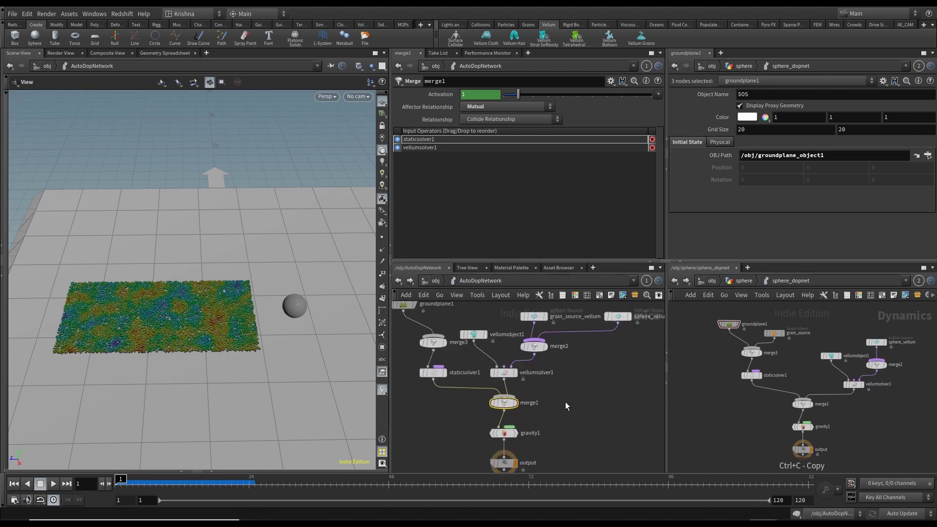
{"action": "key", "text": "Tab"}
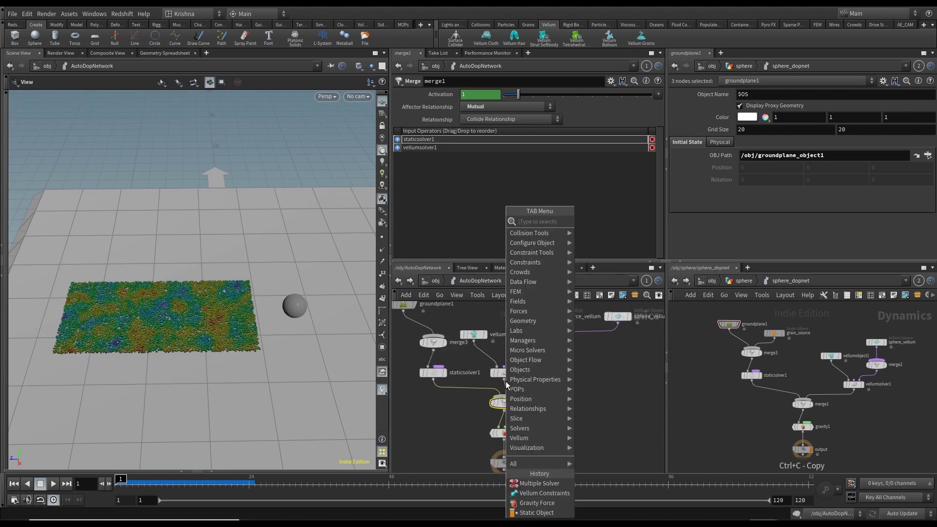
{"action": "type", "text": "velle"}
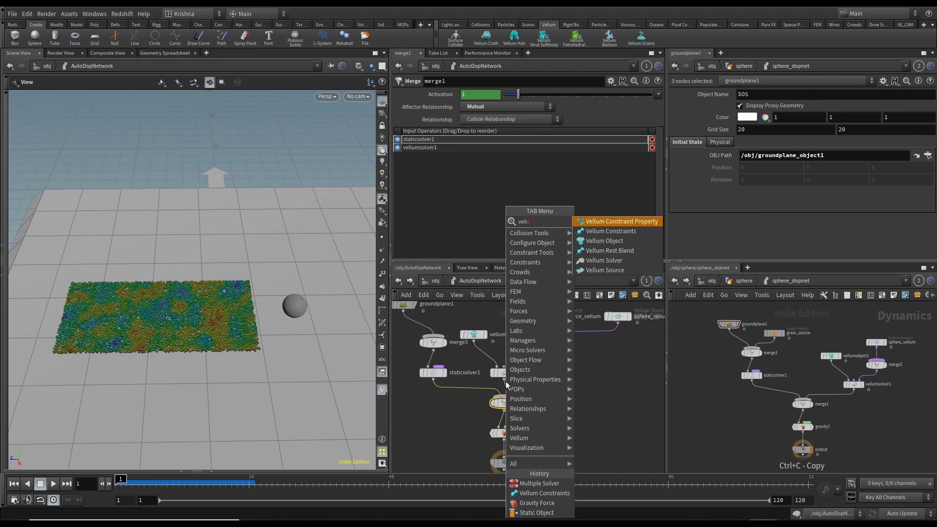
{"action": "key", "text": "Down"}
{"action": "key", "text": "Return"}
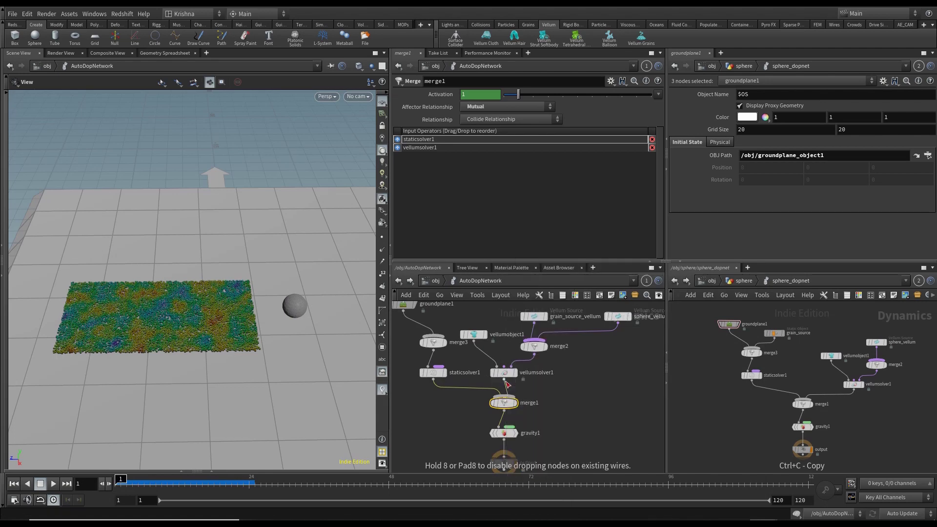
{"action": "left_click", "coordinate": [505, 390]}
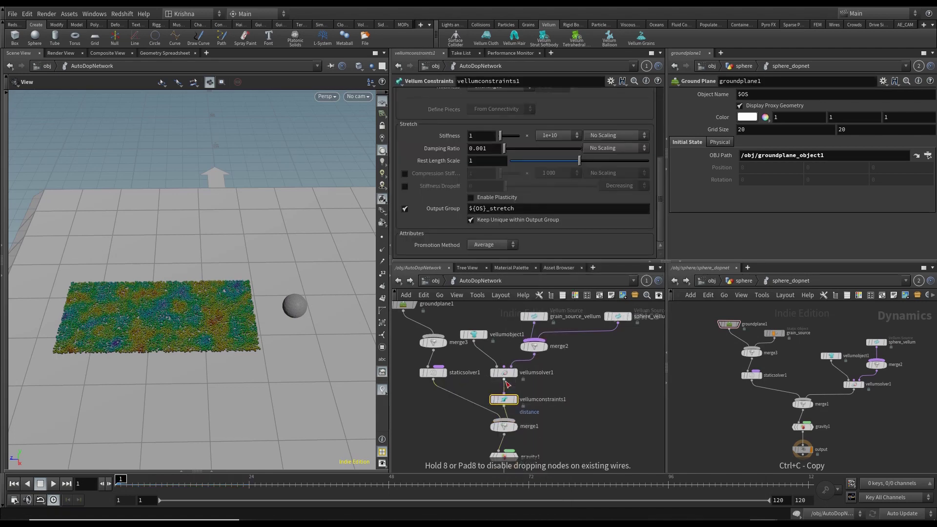
Make vellumconstraints1 Glue constraints targeting Points with target group *
{"action": "scroll", "coordinate": [522, 157], "scroll_direction": "up", "scroll_amount": 5}
{"action": "left_click", "coordinate": [506, 146]}
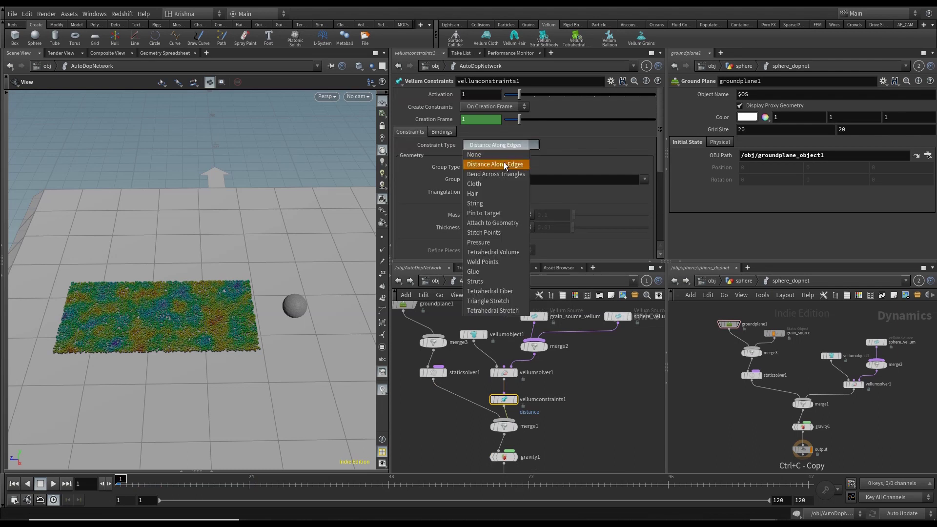
{"action": "left_click", "coordinate": [502, 270]}
{"action": "scroll", "coordinate": [448, 199], "scroll_direction": "down", "scroll_amount": 3}
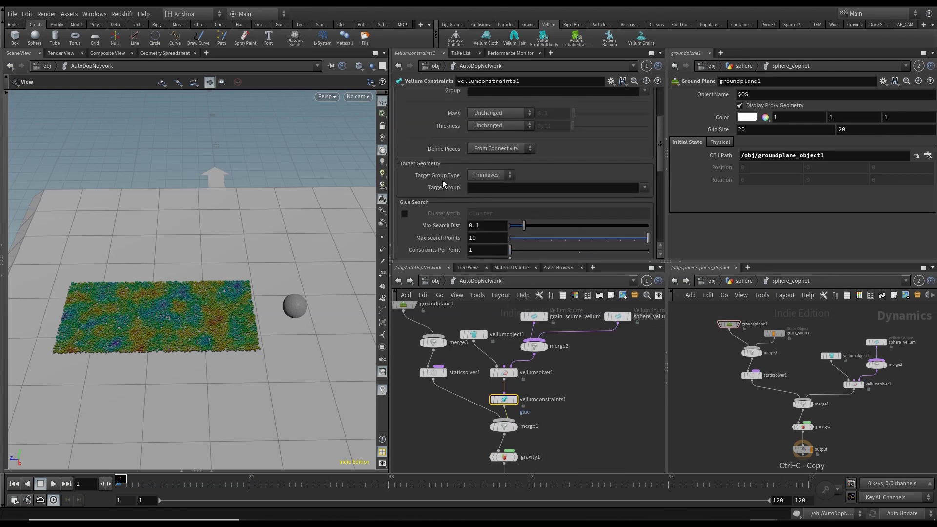
{"action": "left_click", "coordinate": [490, 175]}
{"action": "left_click", "coordinate": [489, 189]}
{"action": "key", "text": "Return"}
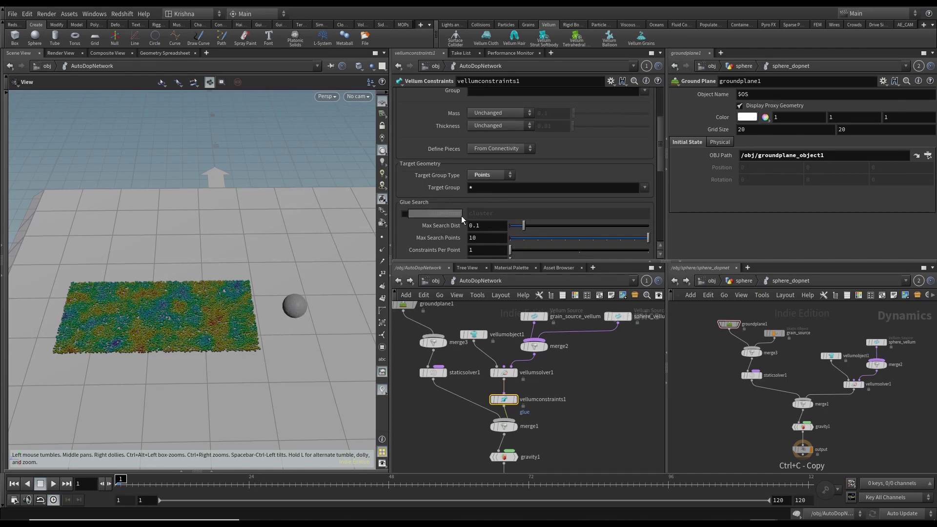
Set the glue Max Search Dist to 1.4
{"action": "scroll", "coordinate": [461, 216], "scroll_direction": "down", "scroll_amount": 2}
{"action": "left_click", "coordinate": [464, 189]}
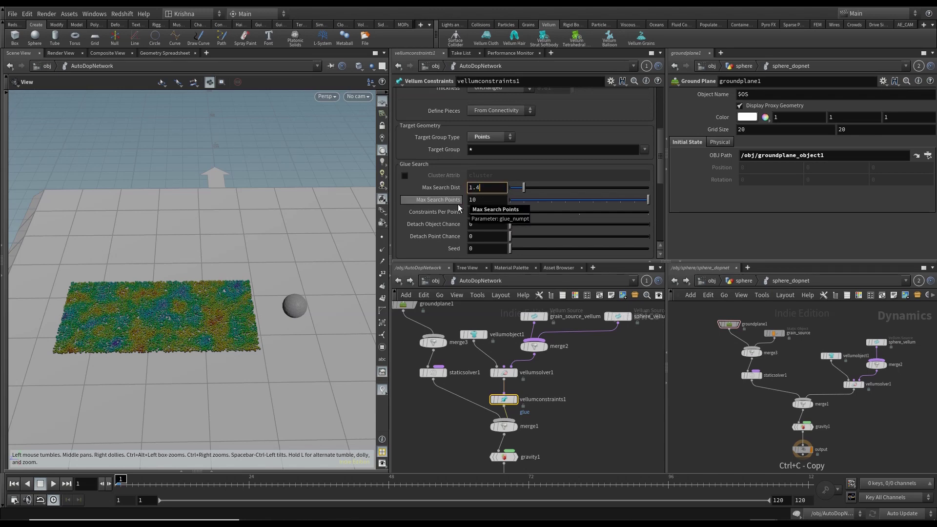
{"action": "key", "text": "Return"}
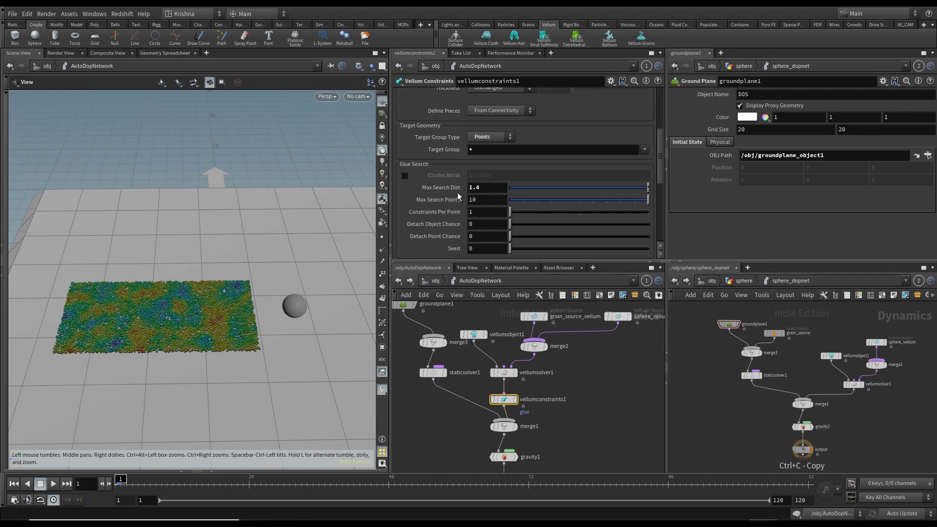
{"action": "scroll", "coordinate": [456, 205], "scroll_direction": "down", "scroll_amount": 8}
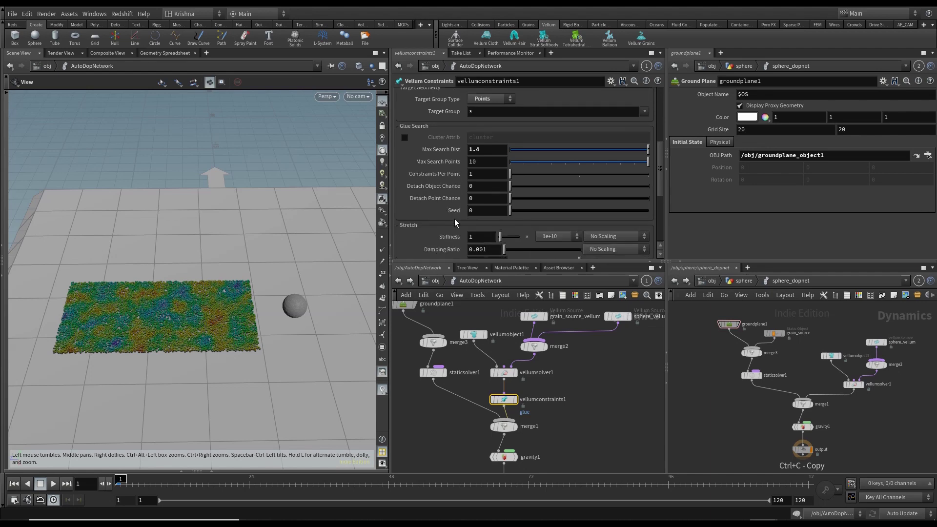
{"action": "scroll", "coordinate": [455, 230], "scroll_direction": "down", "scroll_amount": 2}
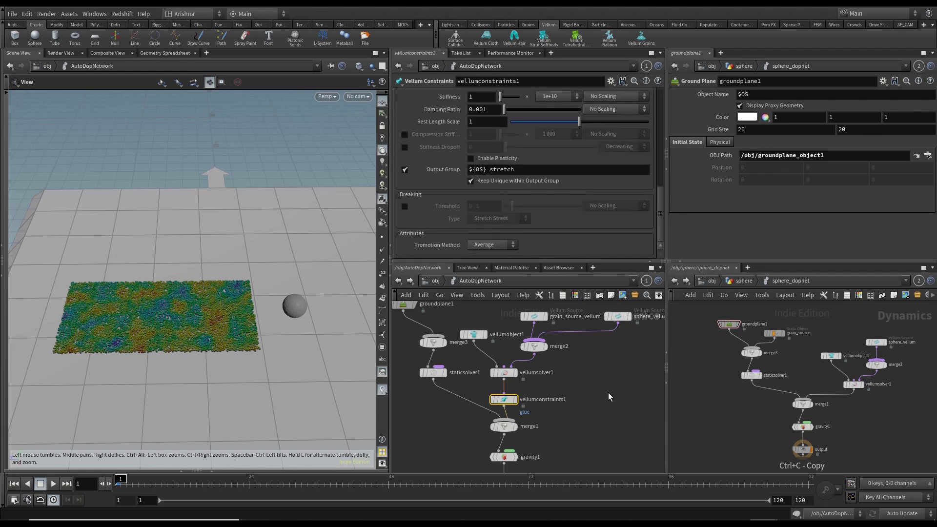
Set vellumconstraints1's Create Constraints option to Each Frame
{"action": "scroll", "coordinate": [541, 400], "scroll_direction": "down", "scroll_amount": 3}
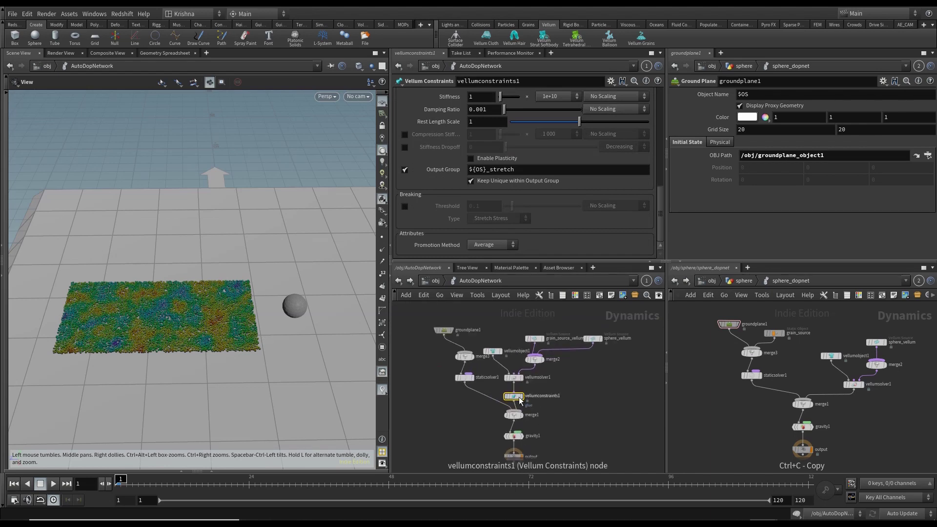
{"action": "scroll", "coordinate": [450, 217], "scroll_direction": "up", "scroll_amount": 10}
{"action": "scroll", "coordinate": [450, 216], "scroll_direction": "up", "scroll_amount": 8}
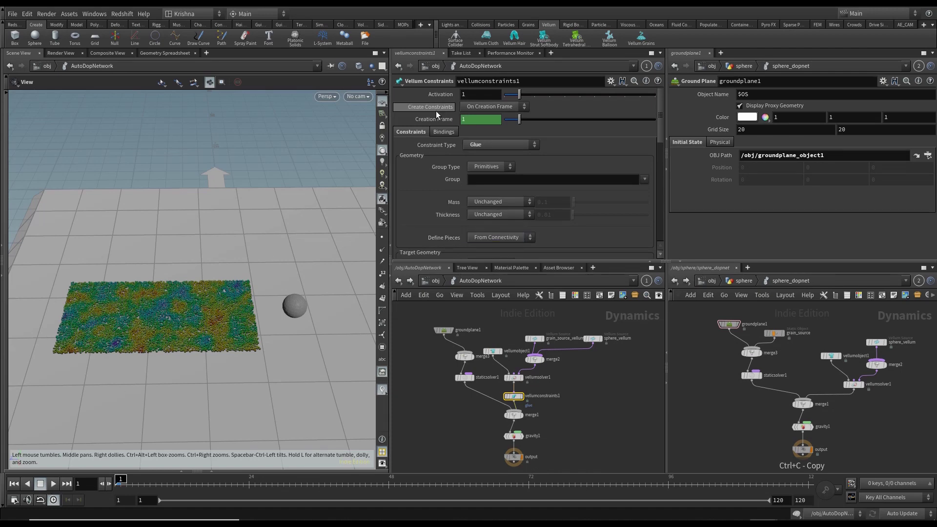
{"action": "left_click", "coordinate": [475, 107]}
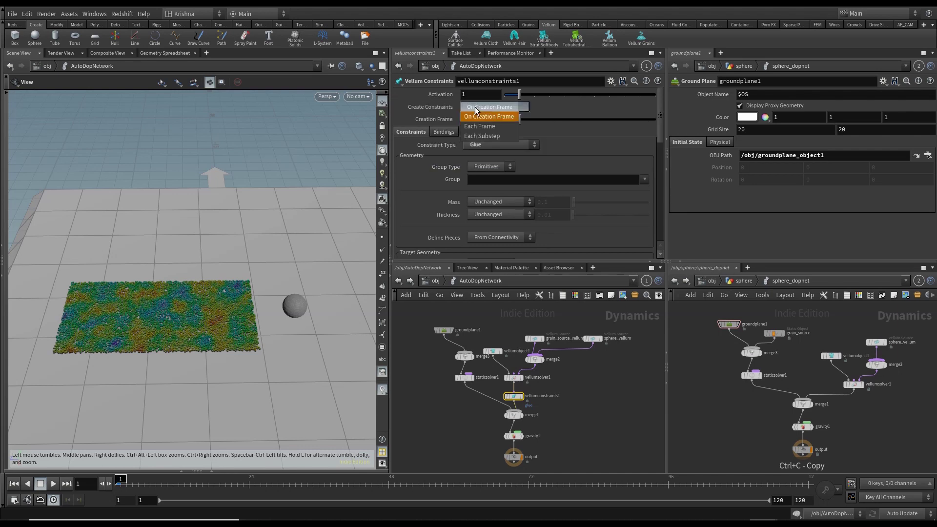
{"action": "left_click", "coordinate": [481, 128]}
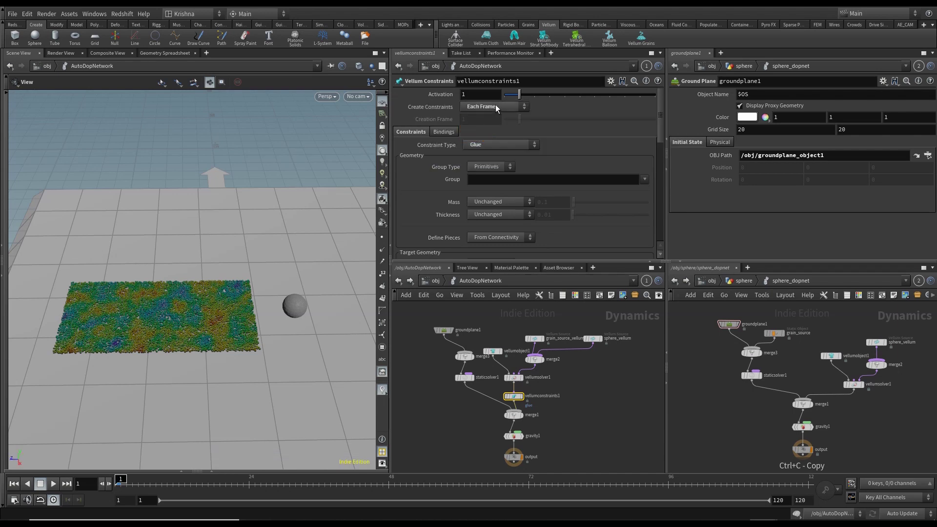
{"action": "left_click", "coordinate": [496, 106]}
{"action": "left_click", "coordinate": [494, 116]}
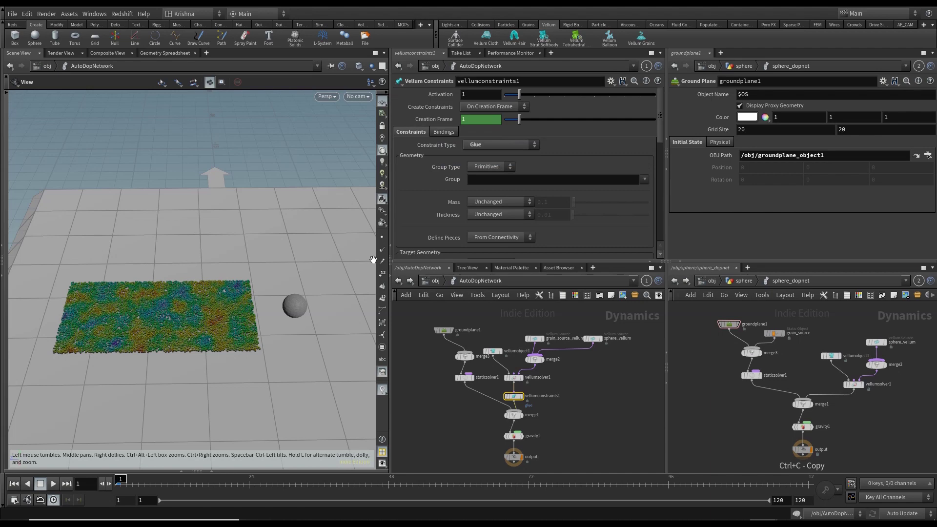
{"action": "left_click_drag", "start_coordinate": [282, 316], "coordinate": [289, 274]}
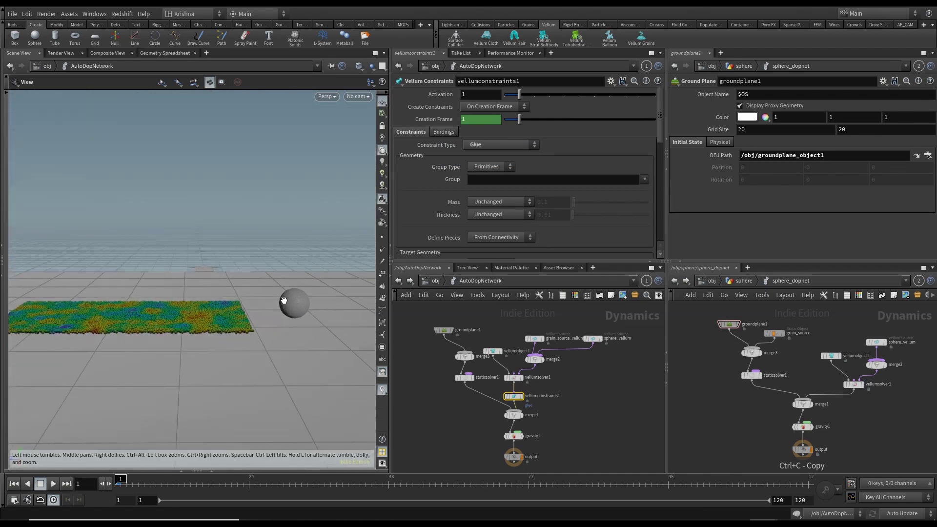
{"action": "left_click", "coordinate": [508, 106]}
{"action": "left_click", "coordinate": [499, 126]}
Tumble to a top-down view, rewind to frame 1, and scrub to frame 17 where sphere meets grains
{"action": "left_click_drag", "start_coordinate": [233, 293], "coordinate": [211, 318]}
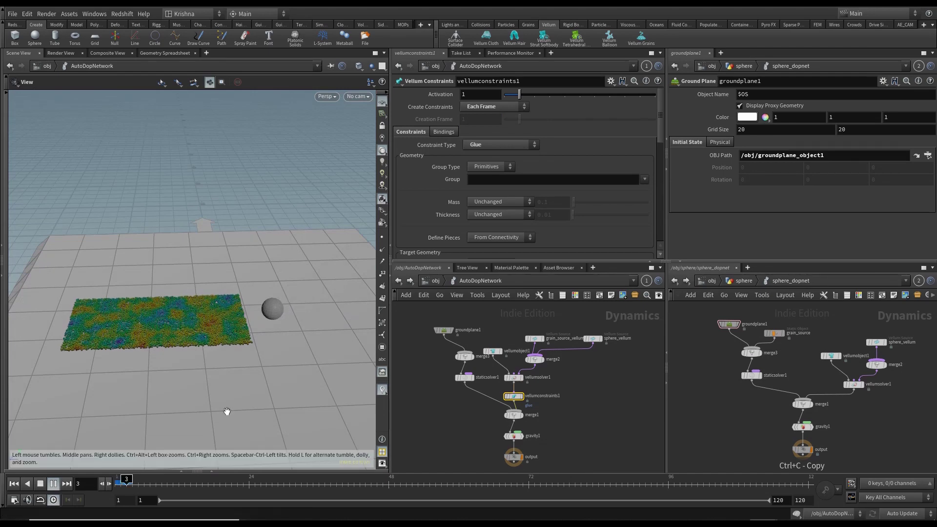
{"action": "key", "text": "ctrl+Up"}
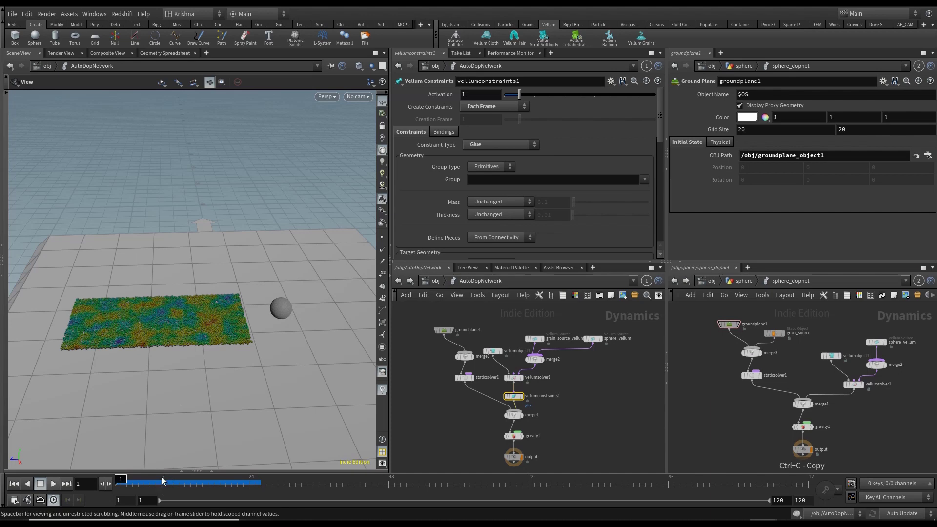
{"action": "mouse_move", "coordinate": [142, 482]}
{"action": "left_mouse_down"}
{"action": "mouse_move", "coordinate": [253, 482]}
{"action": "mouse_move", "coordinate": [117, 483]}
{"action": "left_mouse_up"}
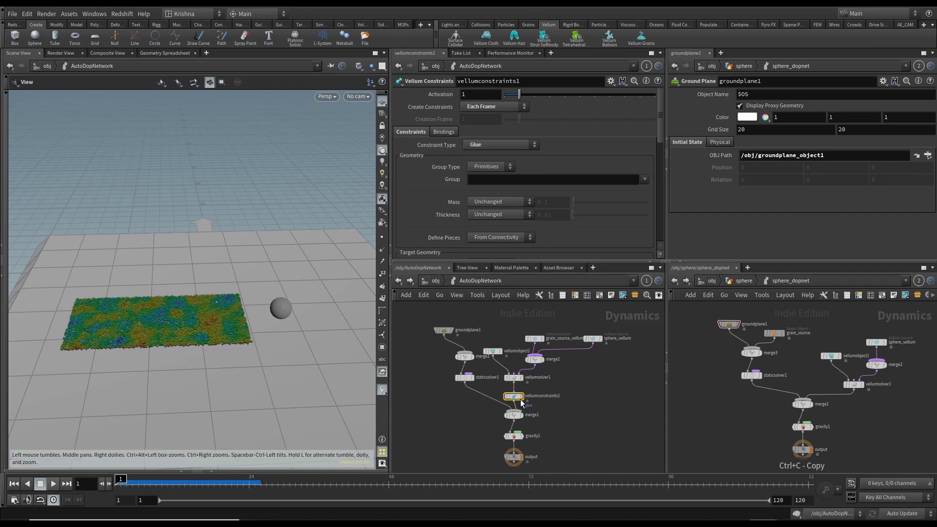
Move merge1, gravity1 and output further down the AutoDopNetwork graph
{"action": "scroll", "coordinate": [566, 426], "scroll_direction": "up", "scroll_amount": 2}
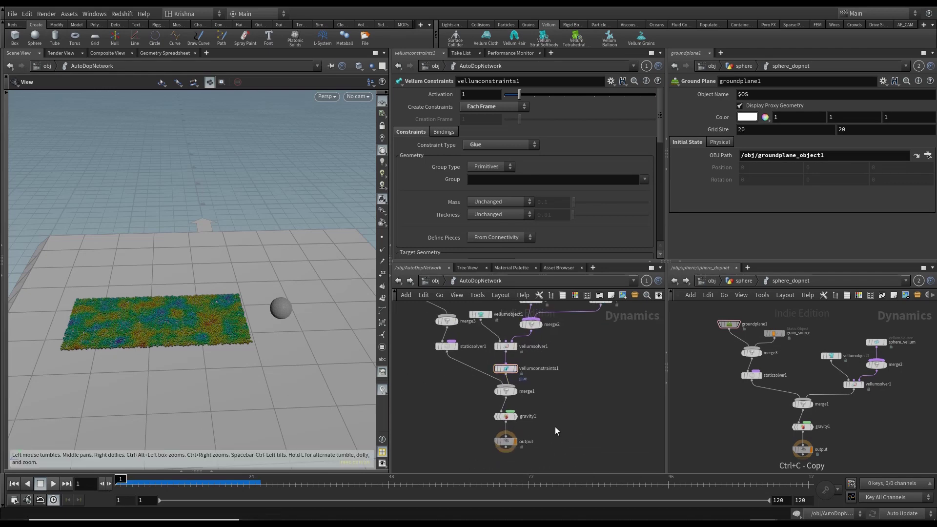
{"action": "left_click_drag", "start_coordinate": [550, 447], "coordinate": [503, 418]}
{"action": "left_click", "coordinate": [547, 403]}
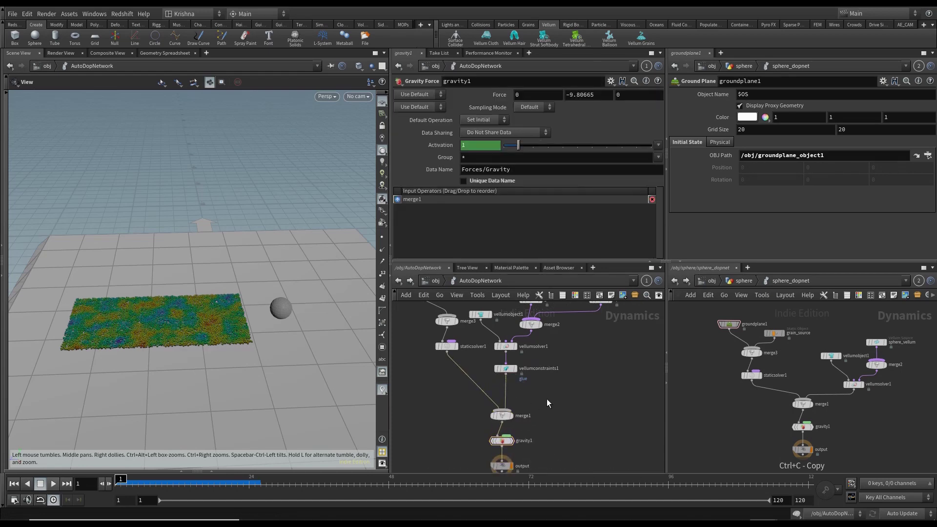
Add a Multiple Solver, wire vellumobject1 into it, and feed its output into merge1
{"action": "key", "text": "Tab"}
{"action": "type", "text": "m"}
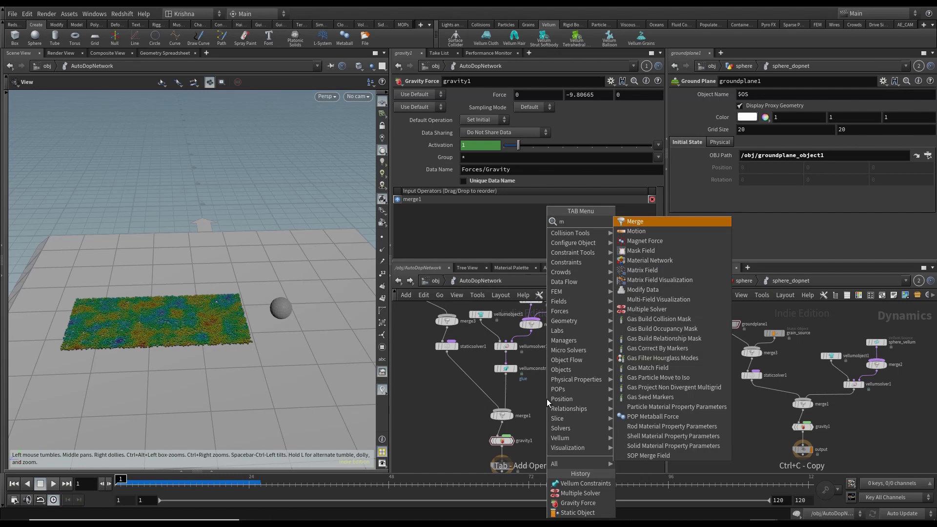
{"action": "type", "text": "ultiple"}
{"action": "key", "text": "Return"}
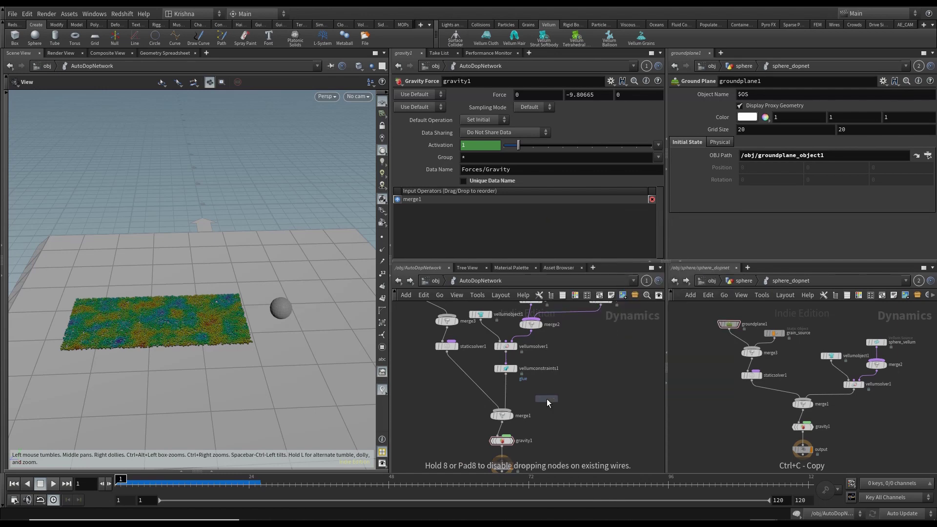
{"action": "left_click", "coordinate": [540, 397]}
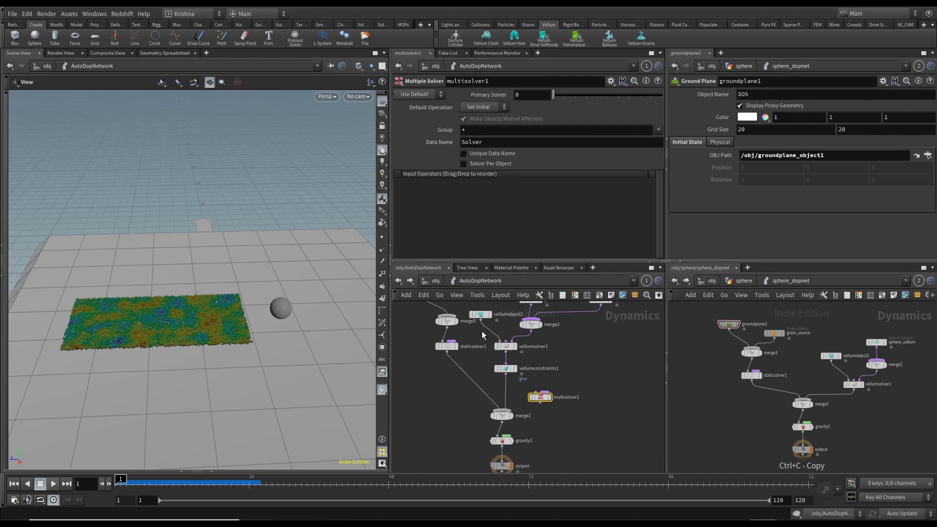
{"action": "left_click_drag", "start_coordinate": [486, 327], "coordinate": [536, 393]}
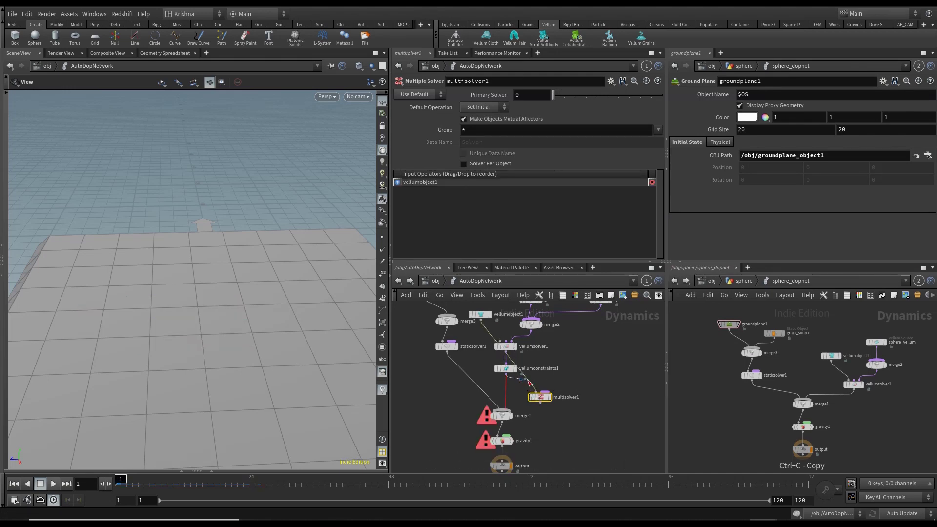
{"action": "left_click_drag", "start_coordinate": [508, 397], "coordinate": [534, 359]}
{"action": "scroll", "coordinate": [548, 417], "scroll_direction": "down", "scroll_amount": 2}
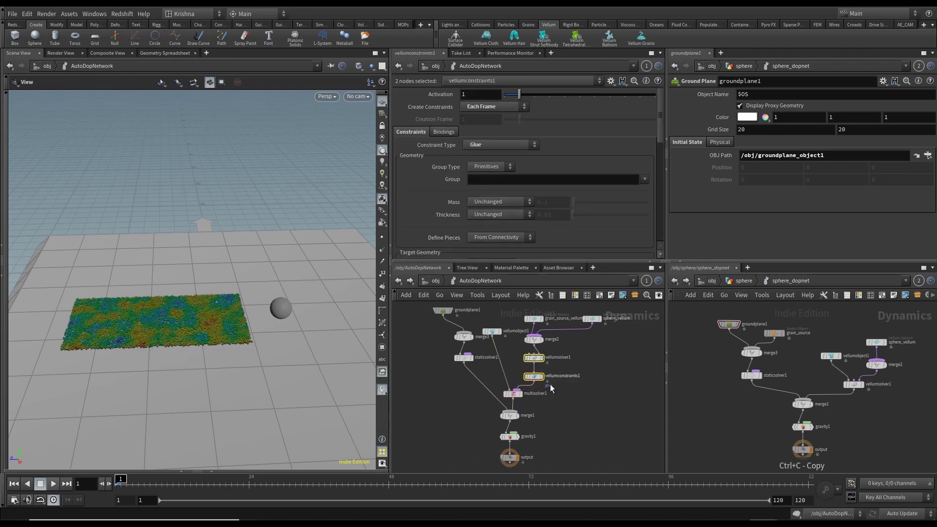
Select multisolver1 and pan the network to confirm vellumobject1 and vellumconstraints1 are its inputs
{"action": "scroll", "coordinate": [545, 394], "scroll_direction": "up", "scroll_amount": 3}
{"action": "left_click", "coordinate": [488, 398]}
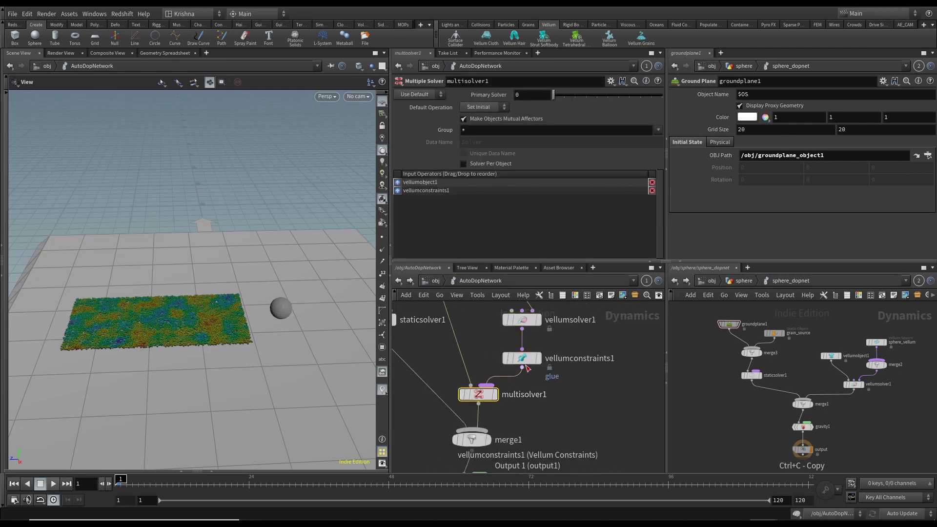
{"action": "scroll", "coordinate": [536, 370], "scroll_direction": "down", "scroll_amount": 3}
{"action": "scroll", "coordinate": [544, 352], "scroll_direction": "up", "scroll_amount": 3}
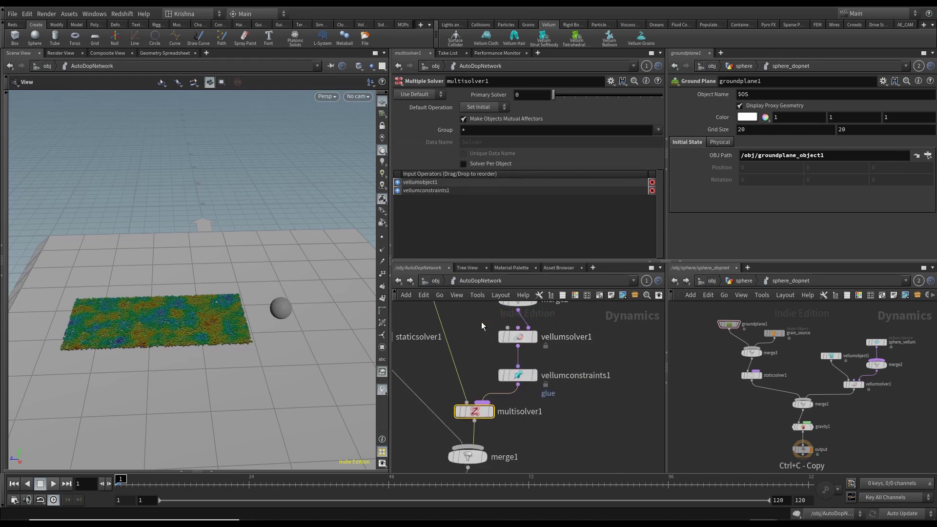
{"action": "middle_click_drag", "start_coordinate": [481, 321], "coordinate": [506, 361]}
{"action": "scroll", "coordinate": [496, 389], "scroll_direction": "down", "scroll_amount": 3}
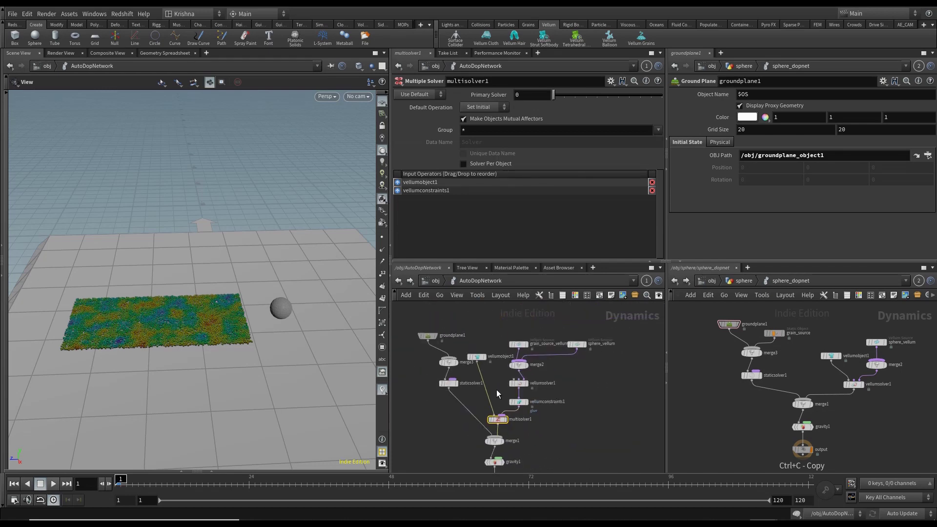
{"action": "middle_click_drag", "start_coordinate": [548, 441], "coordinate": [555, 404]}
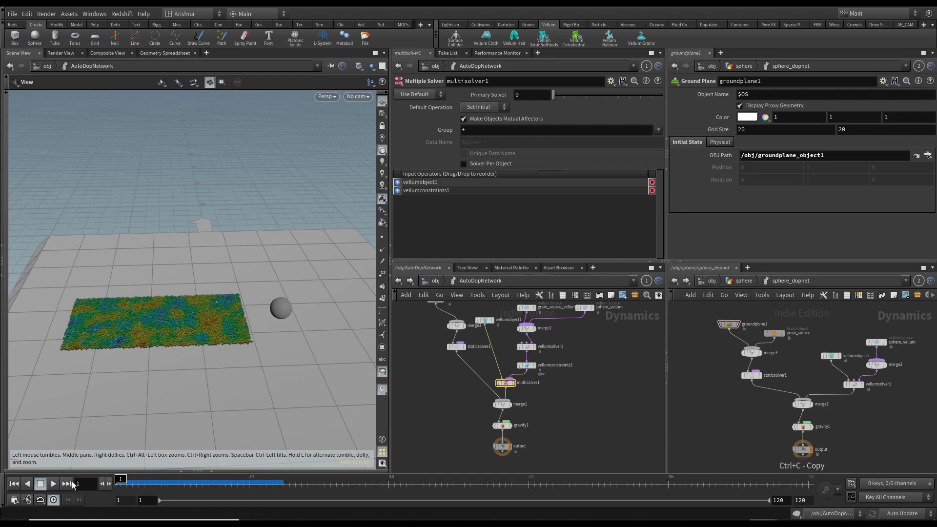
Scrub the timeline around frames 6–13 and orbit closely around the glued grain sheet bending under the sphere
{"action": "left_click_drag", "start_coordinate": [119, 484], "coordinate": [237, 494]}
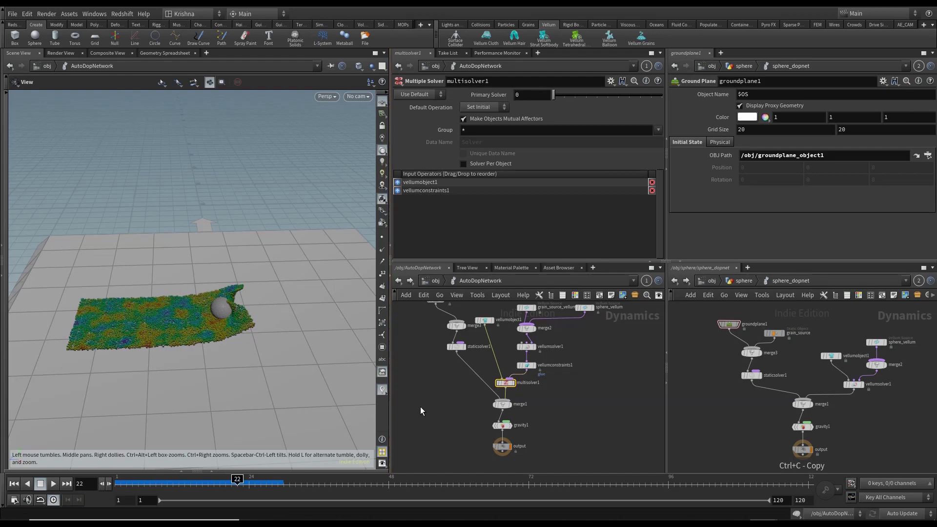
{"action": "scroll", "coordinate": [520, 387], "scroll_direction": "up", "scroll_amount": 3}
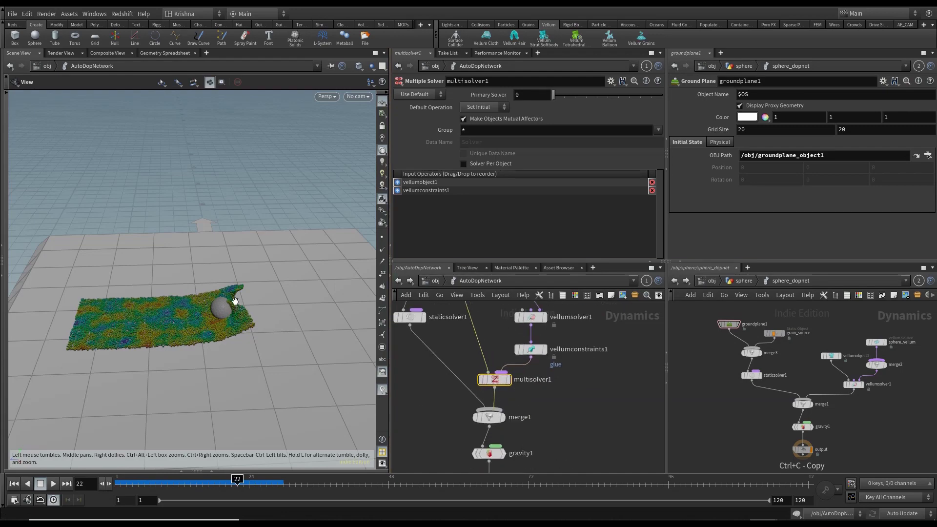
{"action": "scroll", "coordinate": [218, 318], "scroll_direction": "up", "scroll_amount": 3}
{"action": "mouse_move", "coordinate": [218, 318]}
{"action": "left_mouse_down"}
{"action": "mouse_move", "coordinate": [219, 299]}
{"action": "mouse_move", "coordinate": [262, 318]}
{"action": "mouse_move", "coordinate": [216, 324]}
{"action": "mouse_move", "coordinate": [218, 333]}
{"action": "left_mouse_up"}
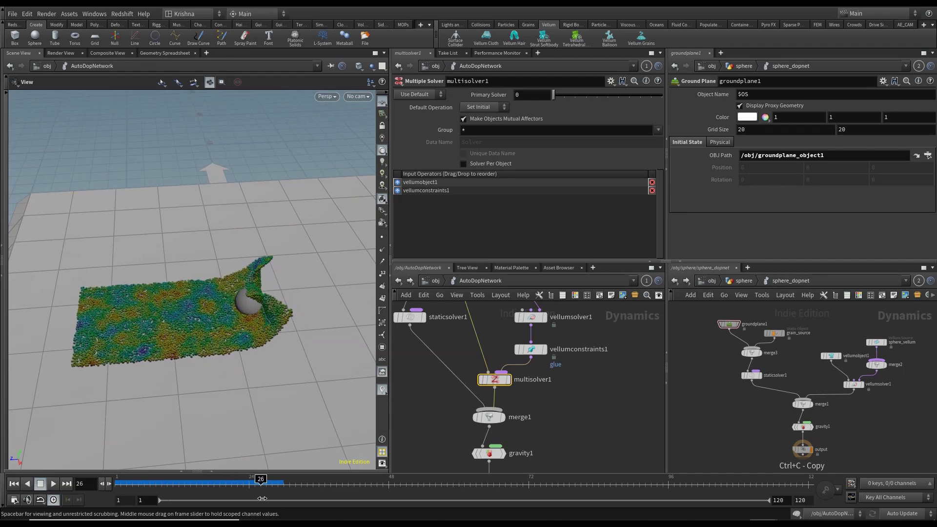
{"action": "left_click_drag", "start_coordinate": [235, 499], "coordinate": [170, 500]}
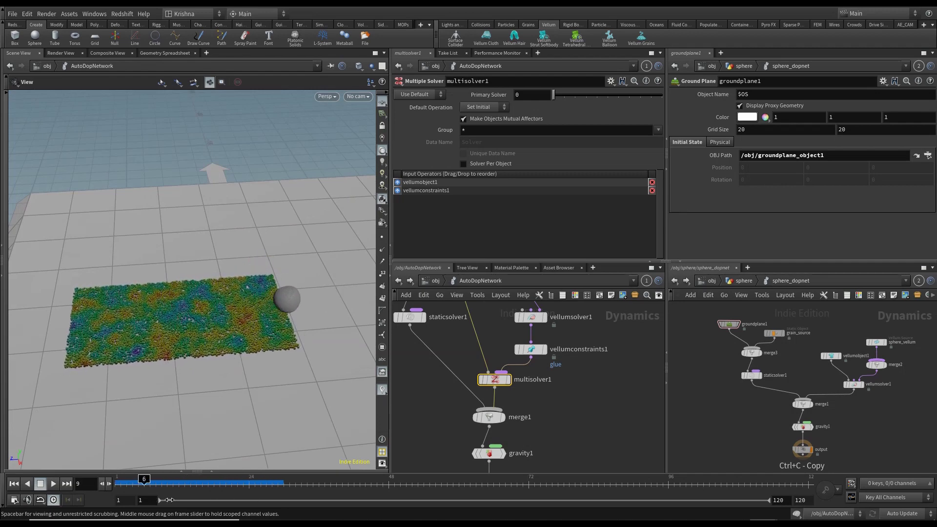
{"action": "left_click_drag", "start_coordinate": [226, 323], "coordinate": [255, 338]}
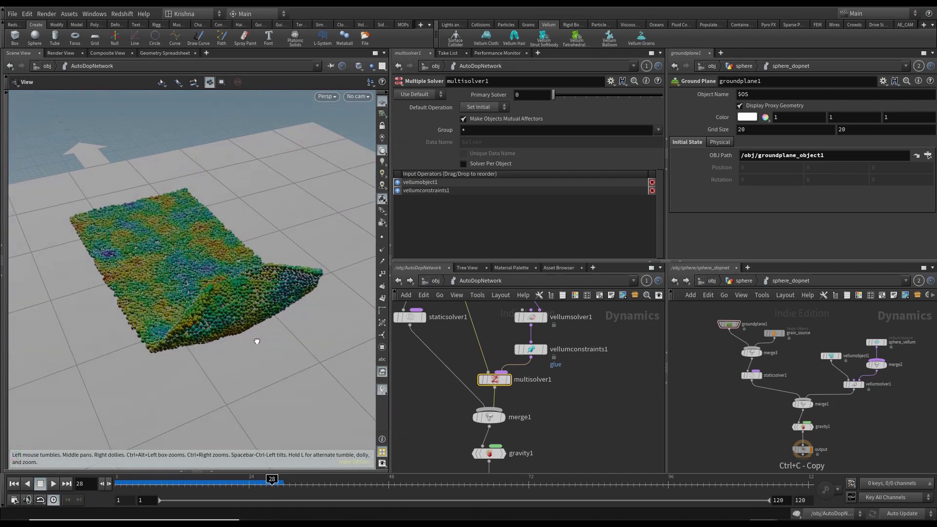